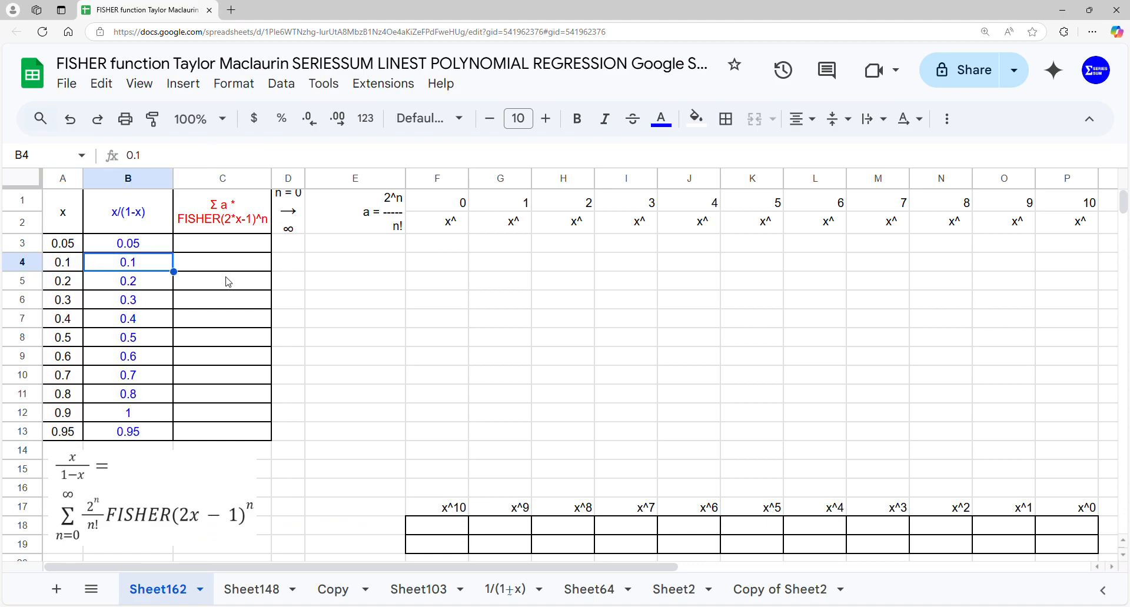
Enter 0 in cell D3 as the starting value of the n column
click(289, 247)
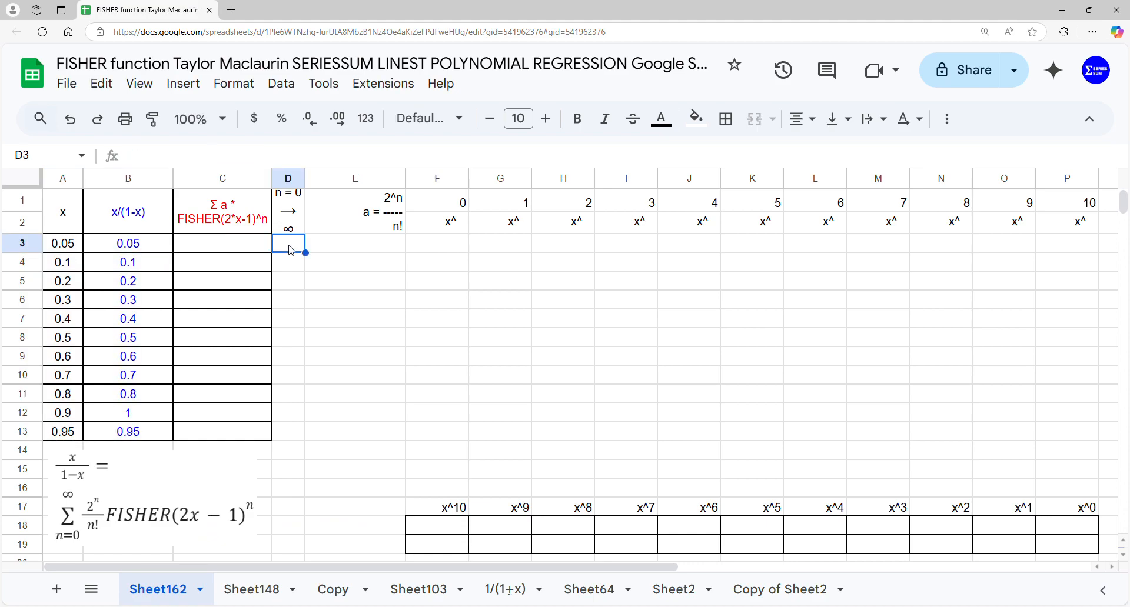
text(0)
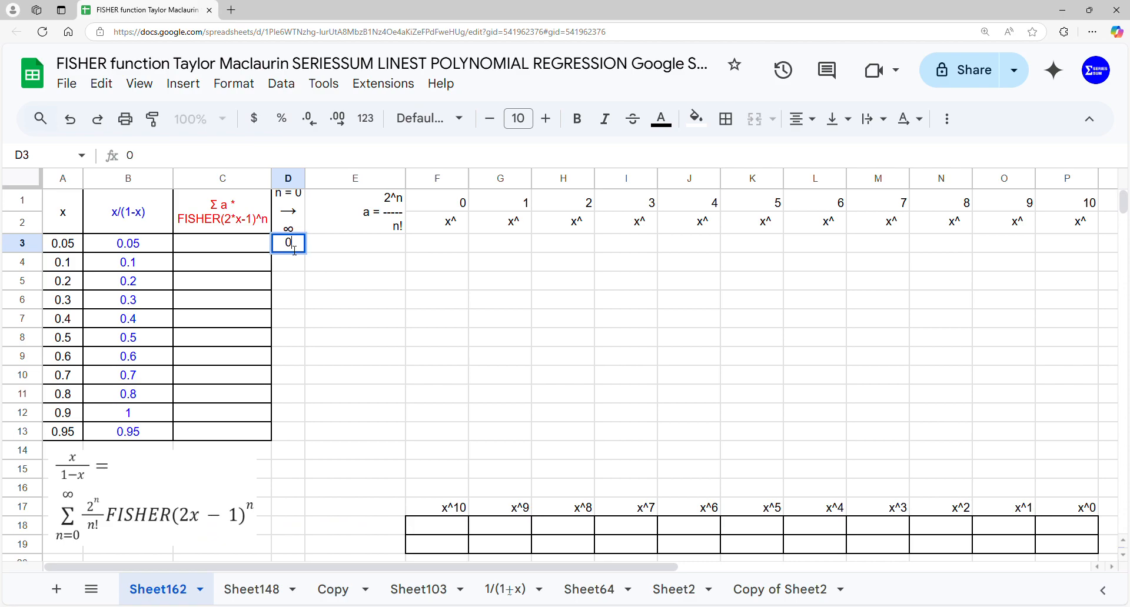
key(Tab)
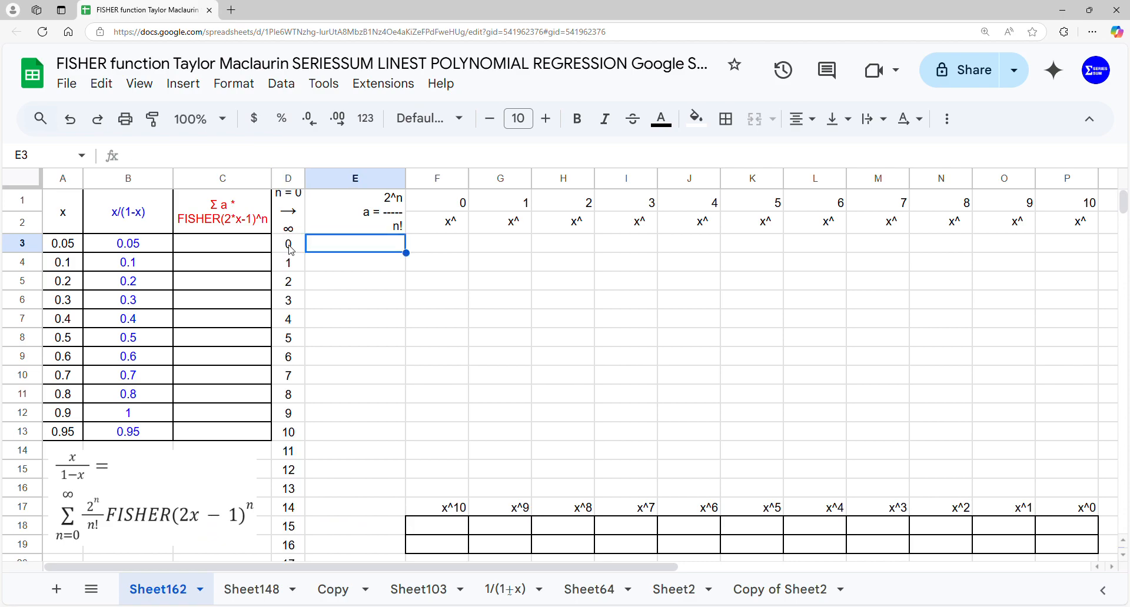
Fill column E from cell E3 with the powers of two, using =ARRAYFORMULA(2^D3:D53)
text(=arr)
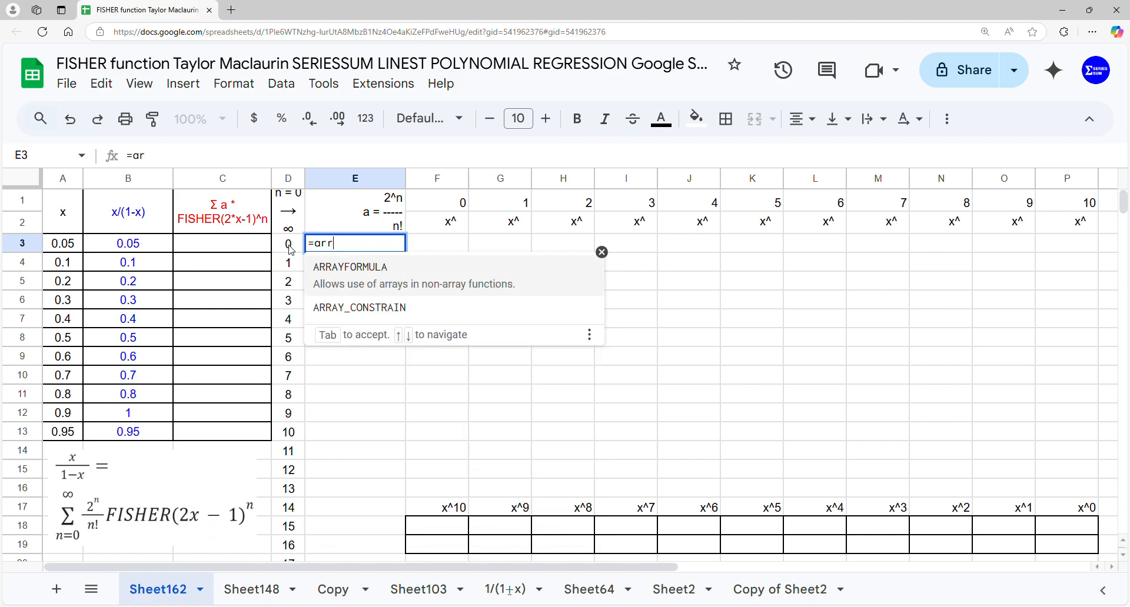
key(Tab)
text(2^)
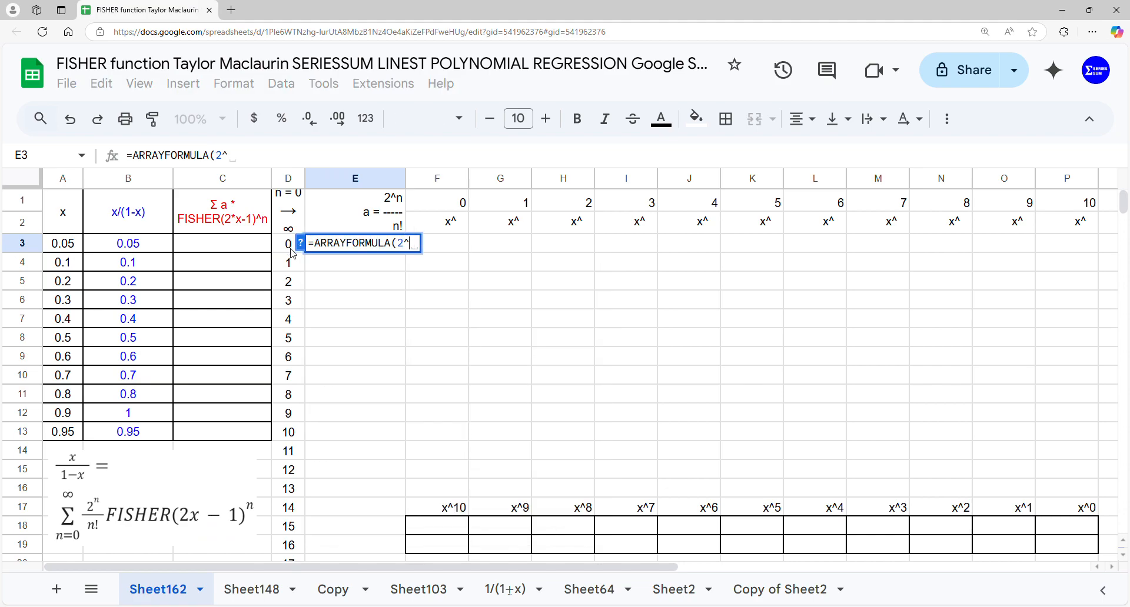
mouse_move(291, 252)
mouse_down()
mouse_move(236, 553)
mouse_move(247, 547)
mouse_move(289, 337)
mouse_move(293, 240)
mouse_up()
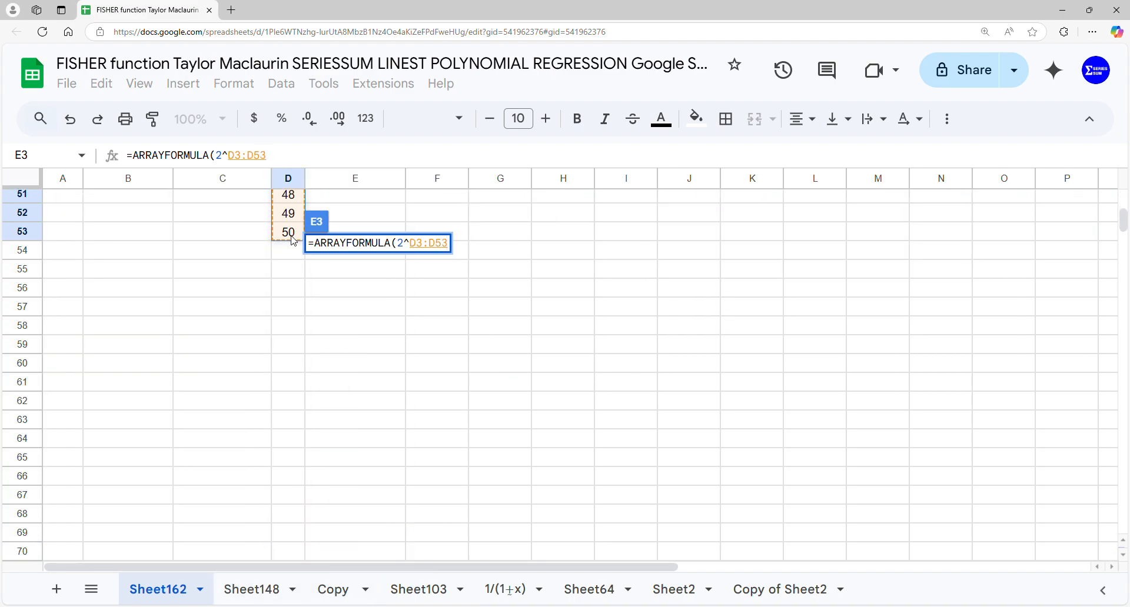
key(Return)
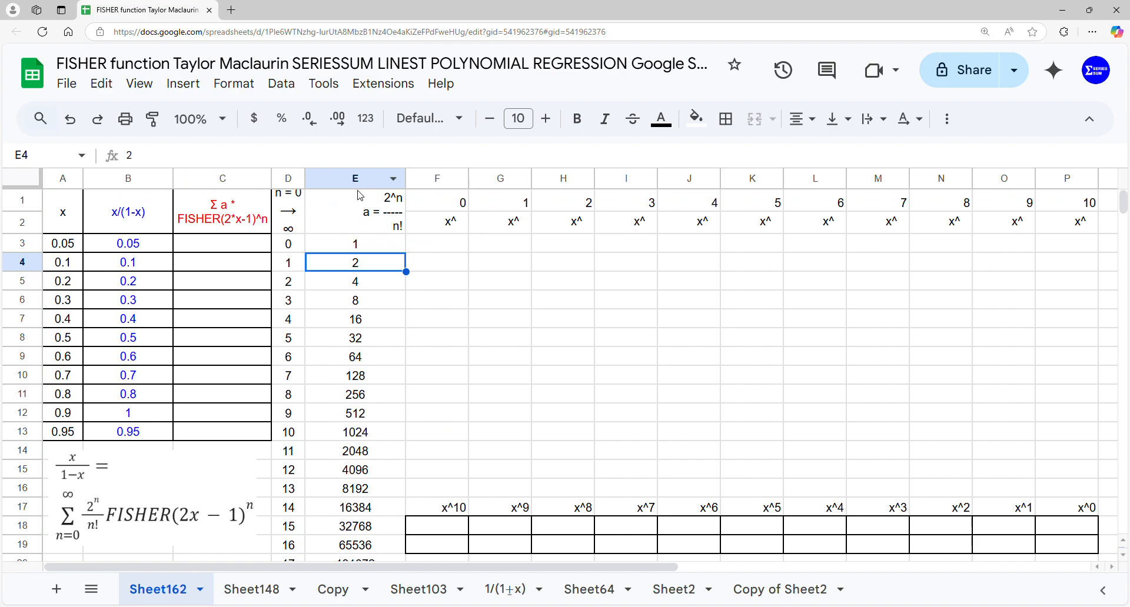
Extend the formula in E3 to divide by the factorial of n, making it =ARRAYFORMULA(2^D3:D53/FACT(D3:D53))
click(380, 251)
double_click(392, 252)
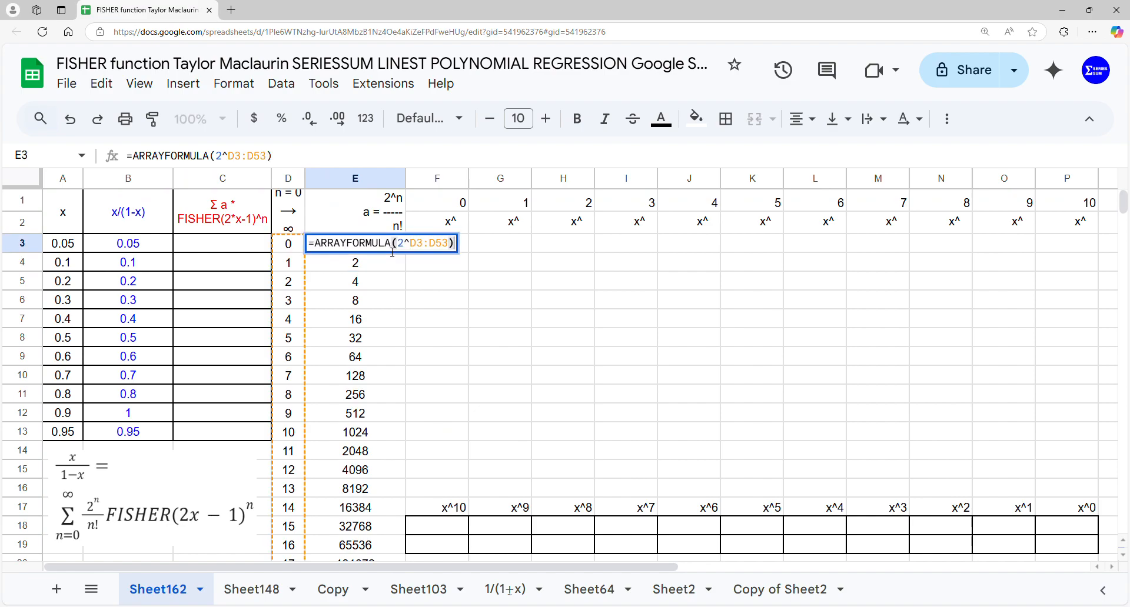
drag(452, 243, 418, 247)
key(ctrl+c)
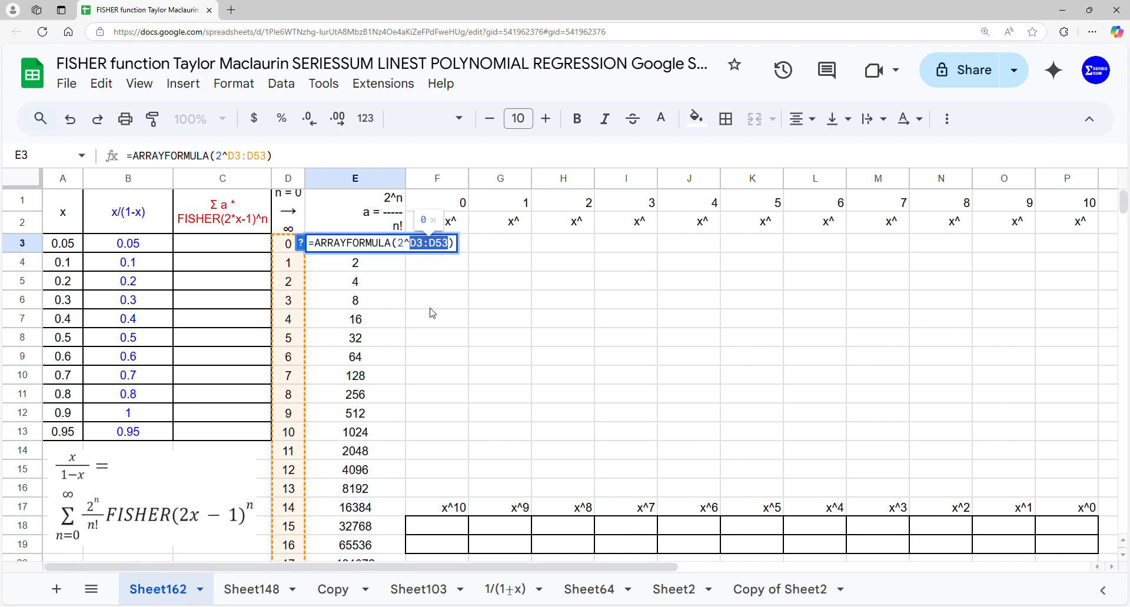
click(448, 252)
text(/fa)
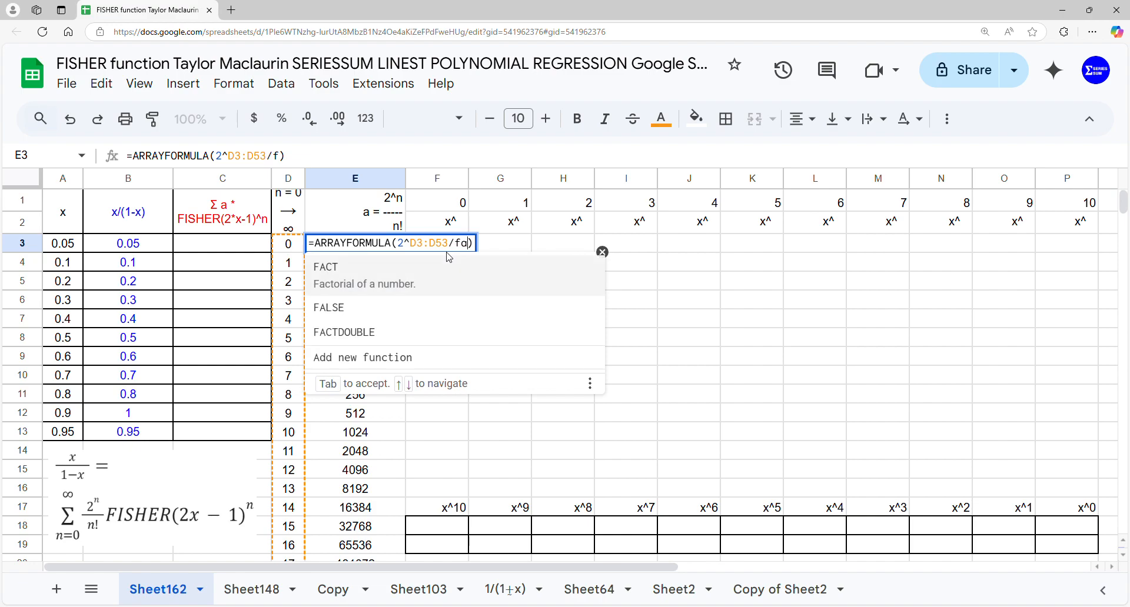
click(444, 268)
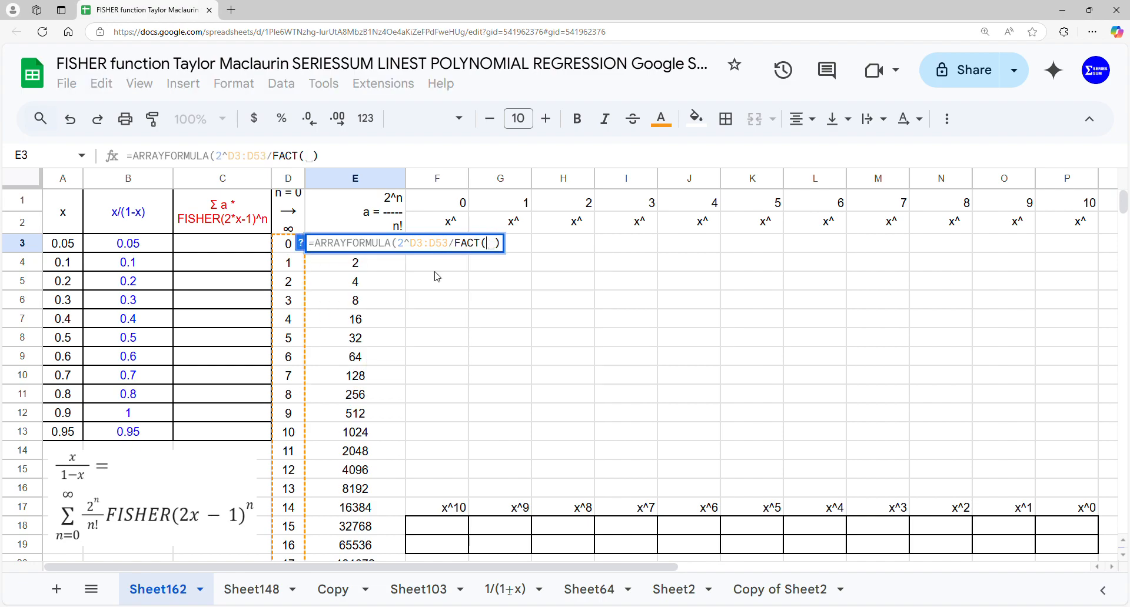
key(ctrl+v)
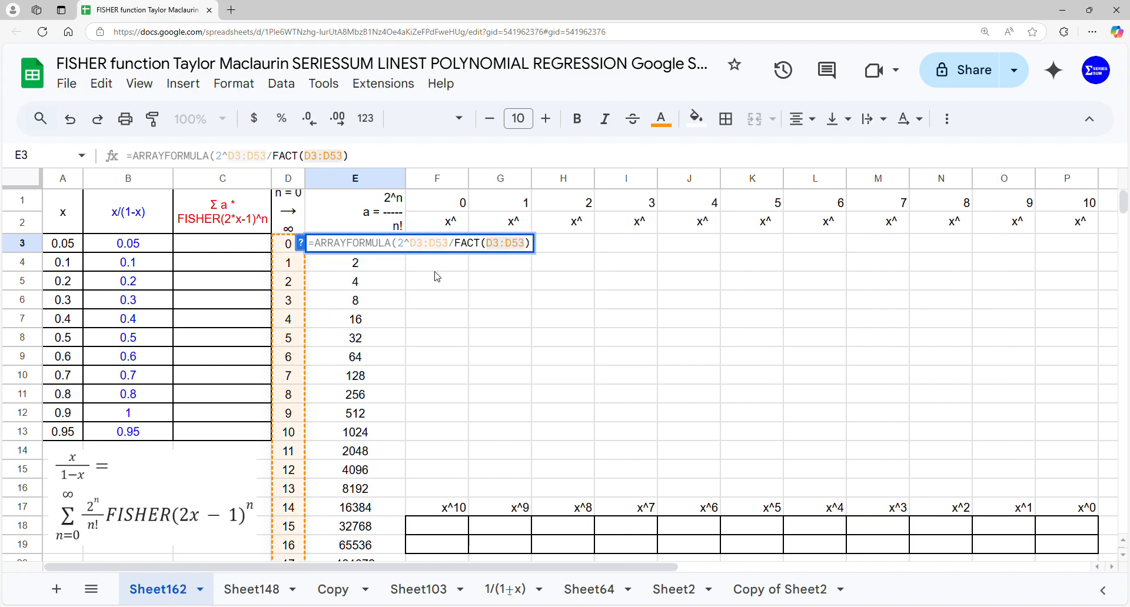
key(Return)
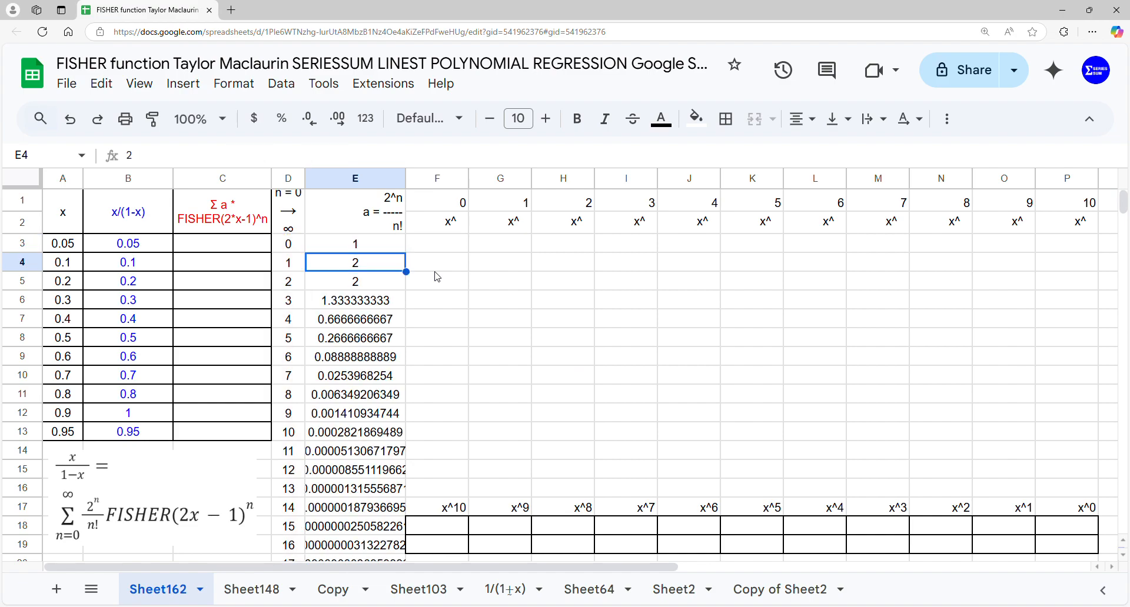
Calculate the series sums from cell C3 with =ARRAYFORMULA(SERIESSUM(A3:A13,0,1,E3:E53))
click(229, 249)
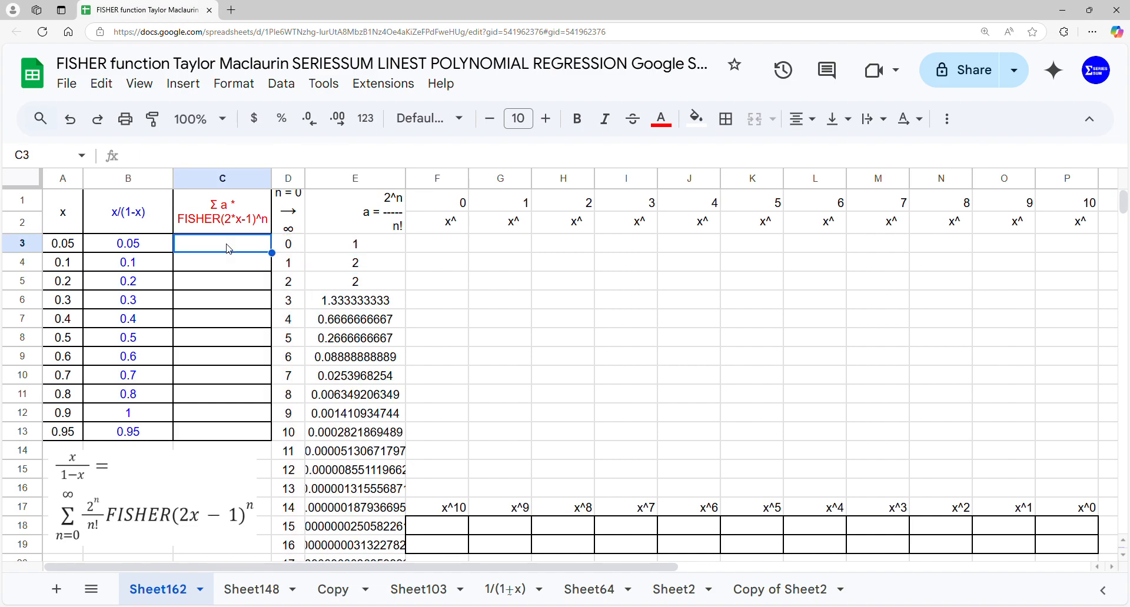
text(=ARRAYFORMULA()
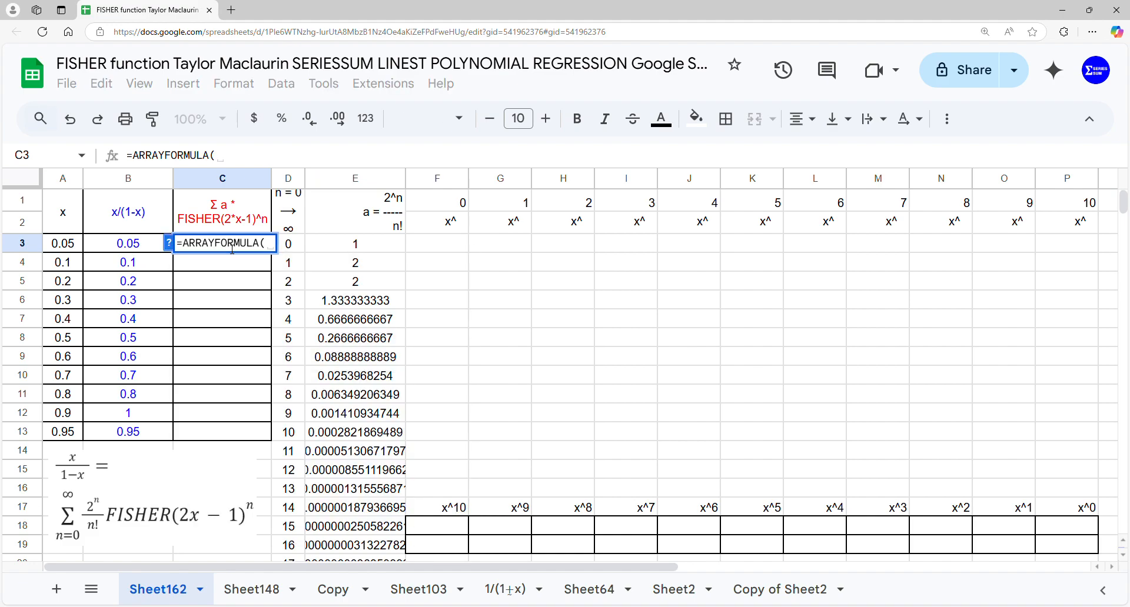
text(SERIESSUM()
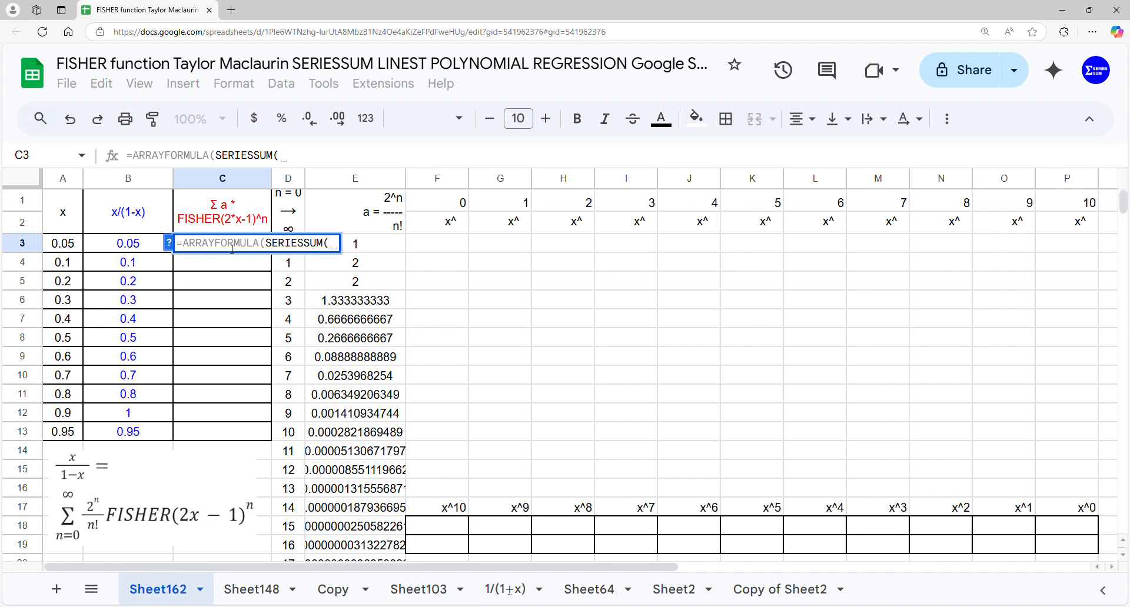
drag(65, 247, 71, 441)
text(,0,1,)
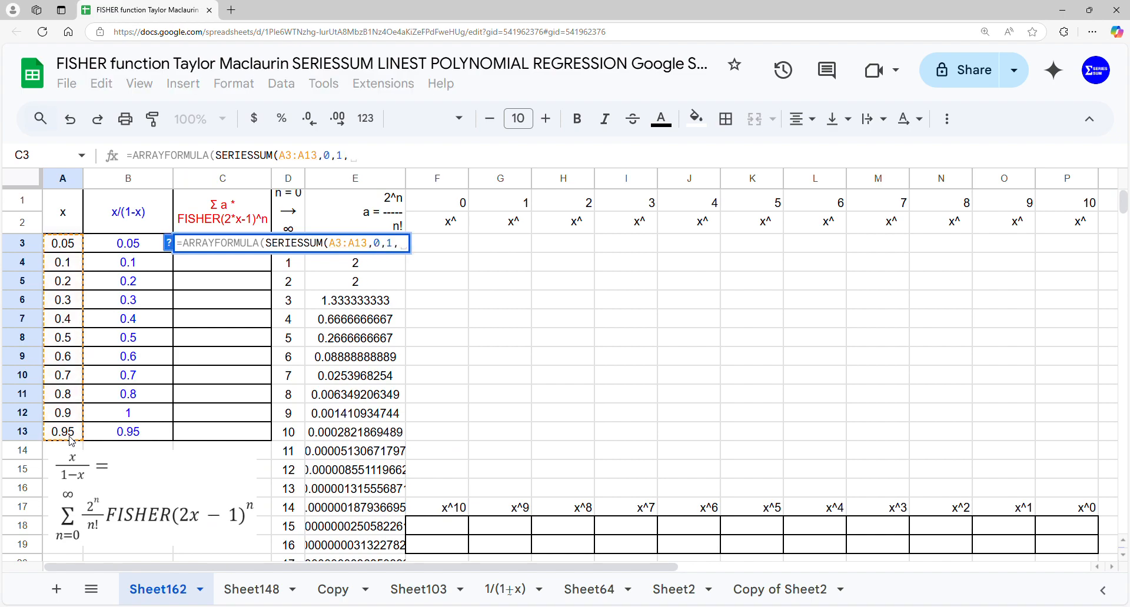
scroll(355, 424, down, 12)
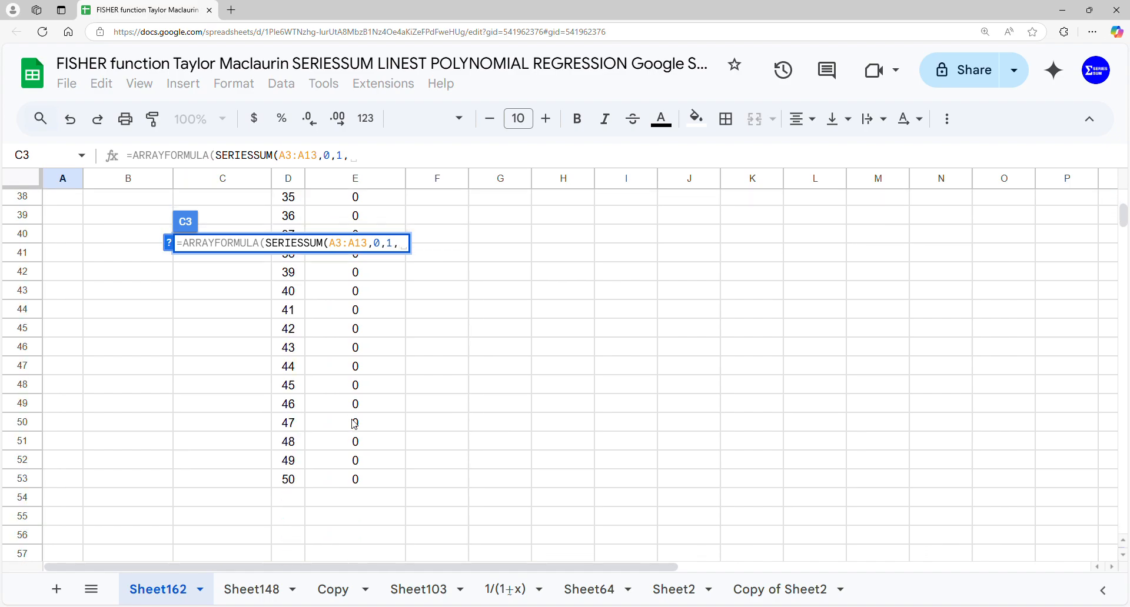
drag(357, 484, 379, 258)
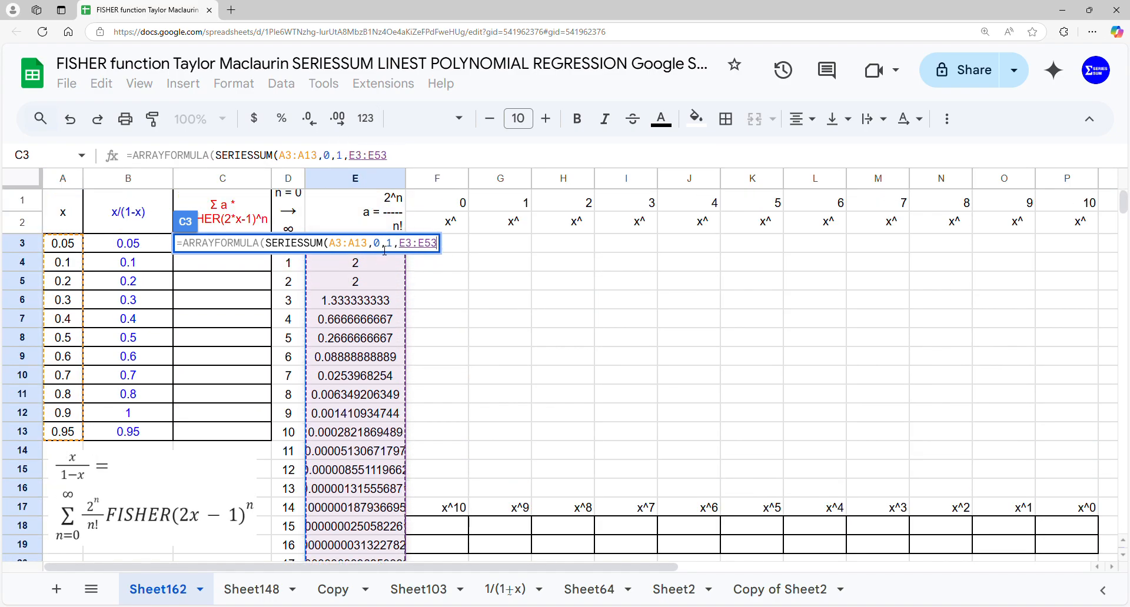
key(Return)
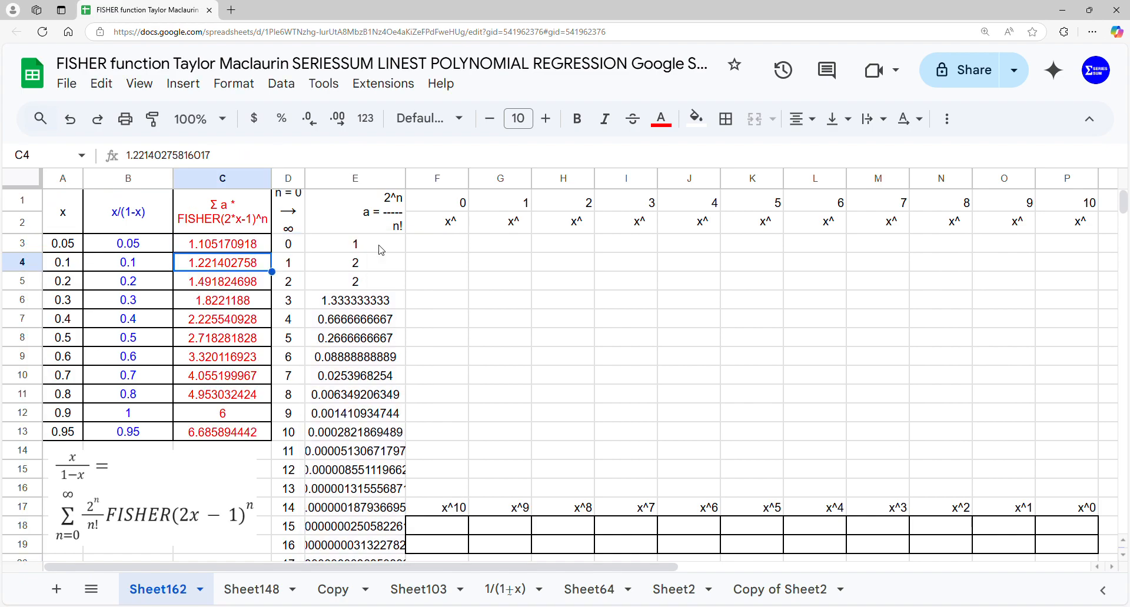
Build the table of x powers from cell F3 with =ARRAYFORMULA(ARRAYFORMULA(A3:A13^F1:P1))
click(428, 253)
text(=arr)
key(Tab)
key(ctrl+shift+Return)
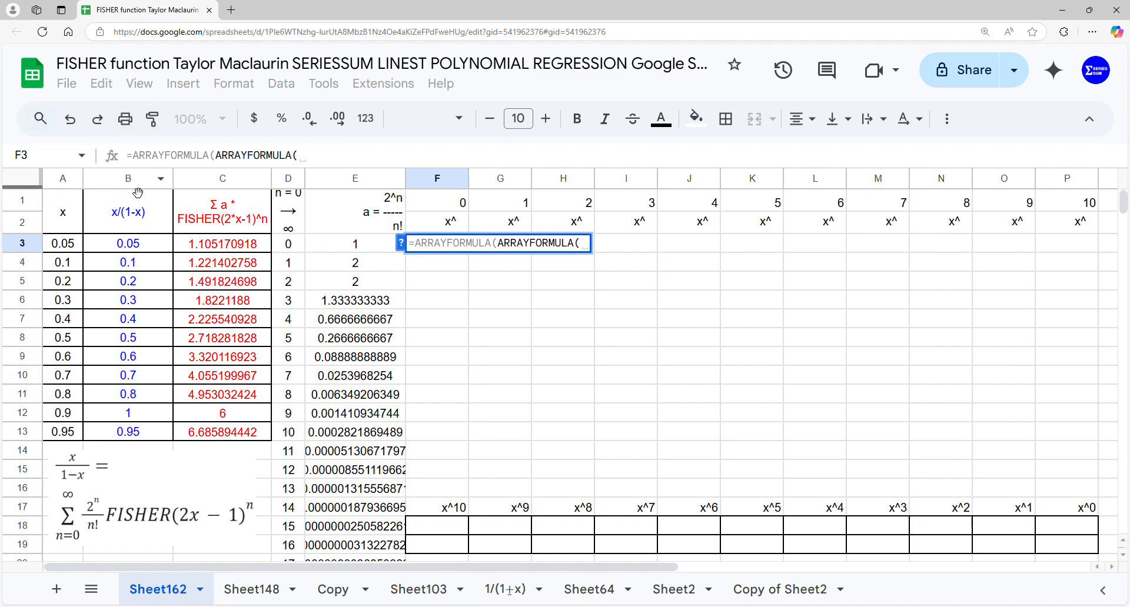
drag(63, 243, 65, 431)
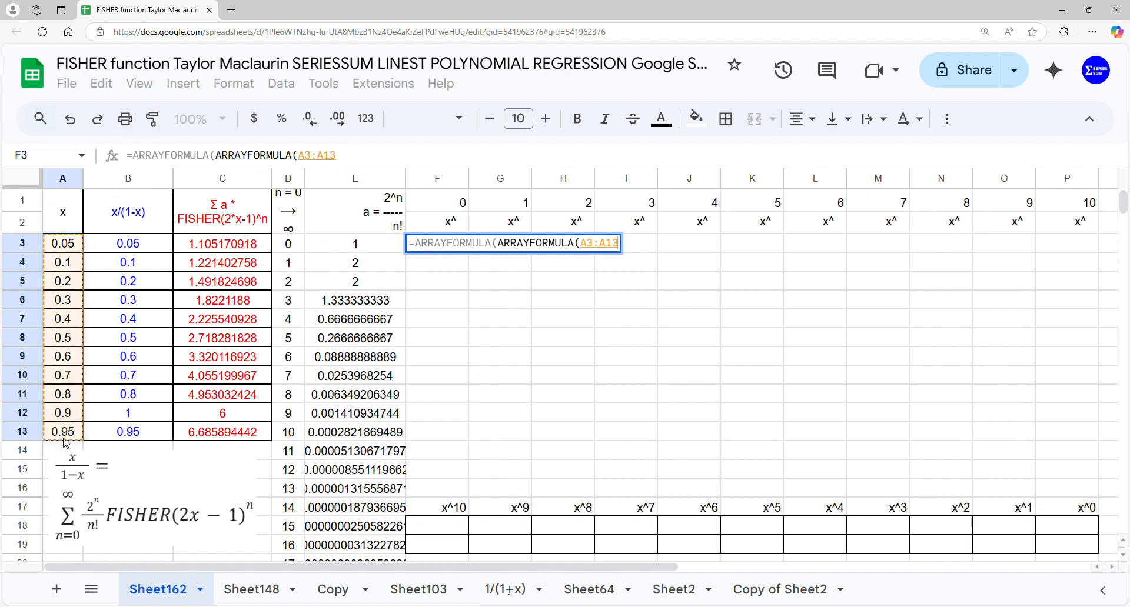
text(^)
drag(447, 203, 1051, 209)
key(Return)
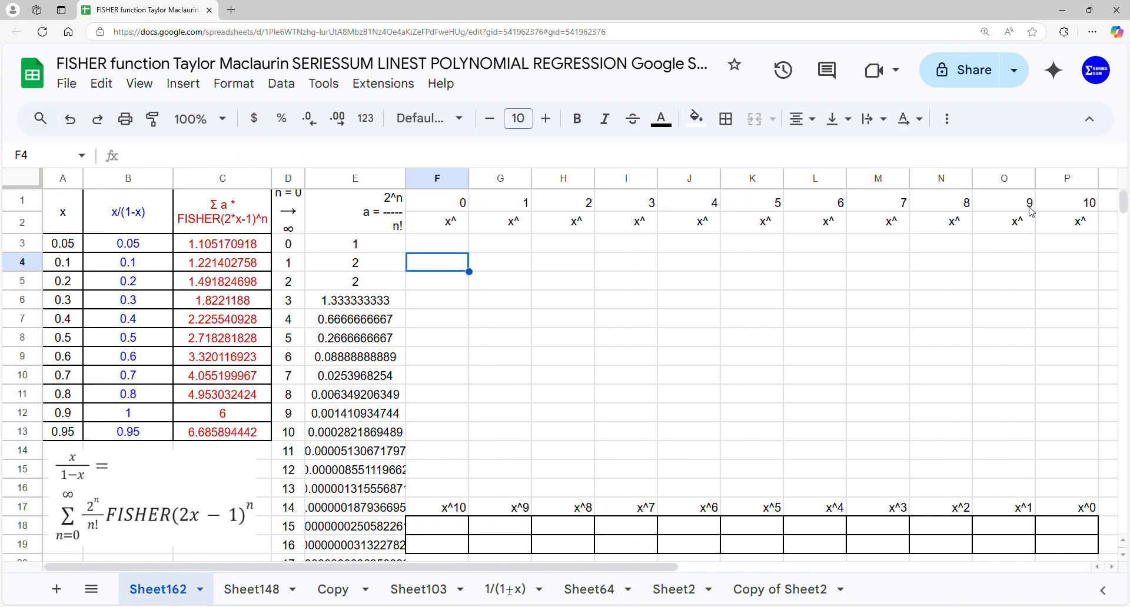
Compute the polynomial regression coefficients of x/(1-x) in cell F18 with =LINEST(B3:B13,G3:P13)
click(439, 530)
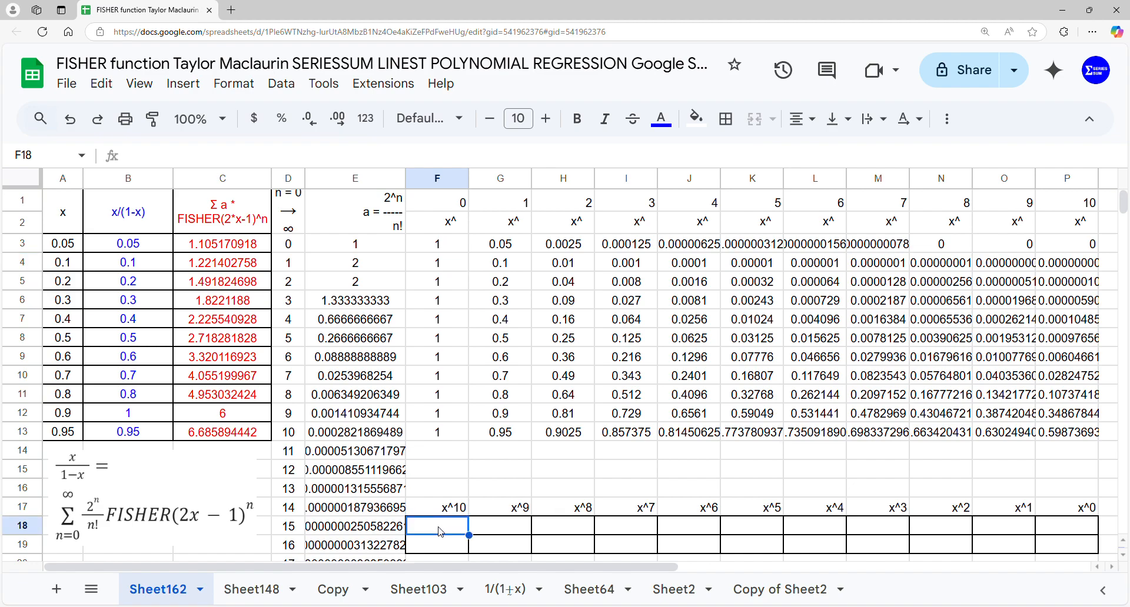
text(=)
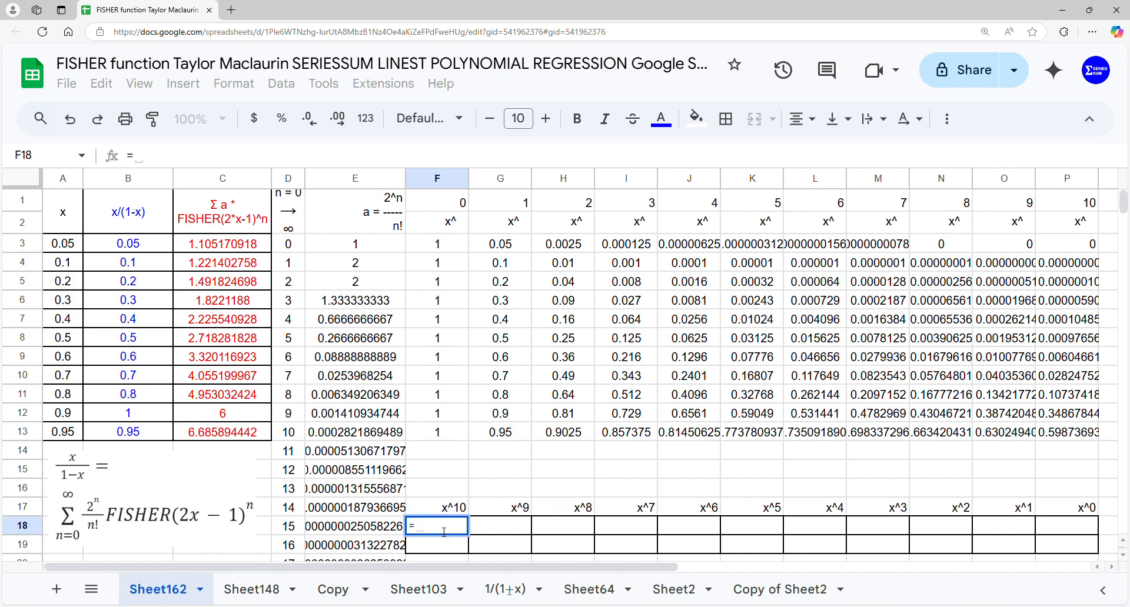
text(lin)
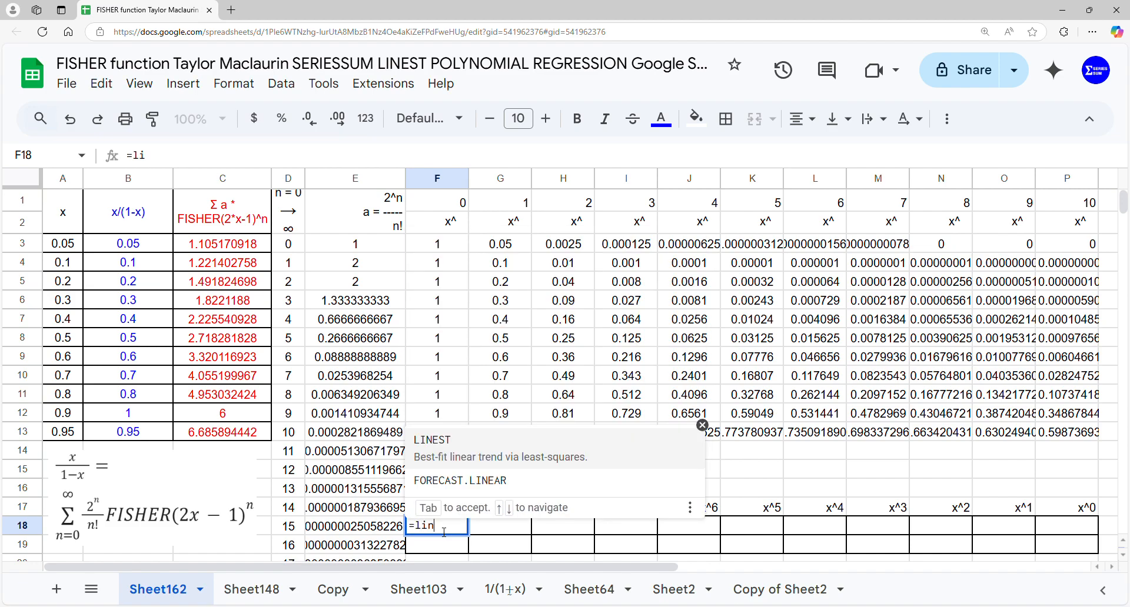
key(Tab)
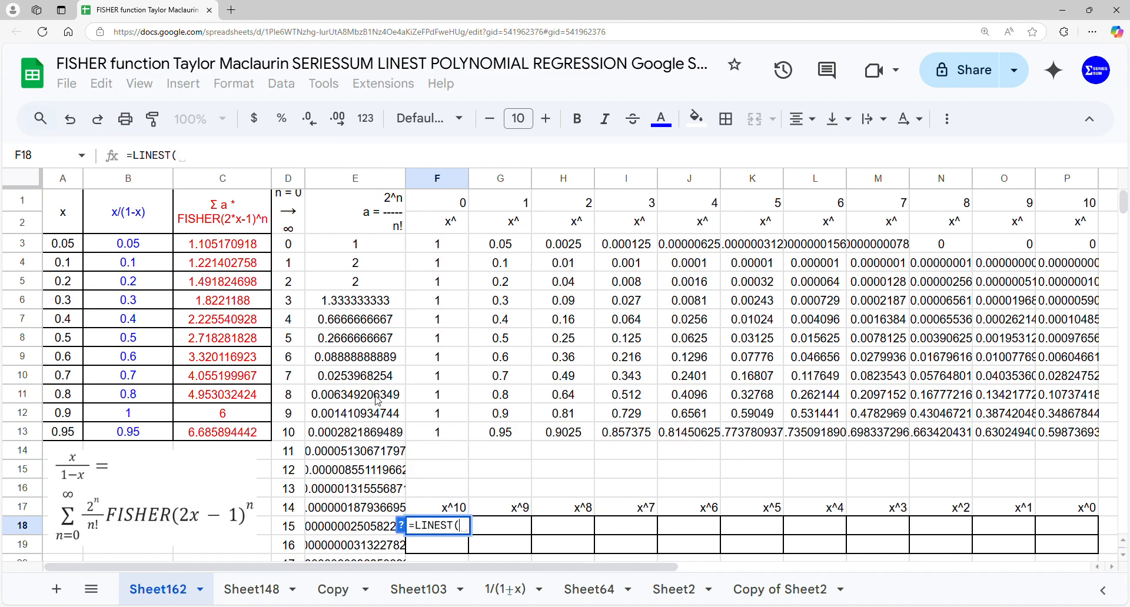
drag(128, 243, 128, 432)
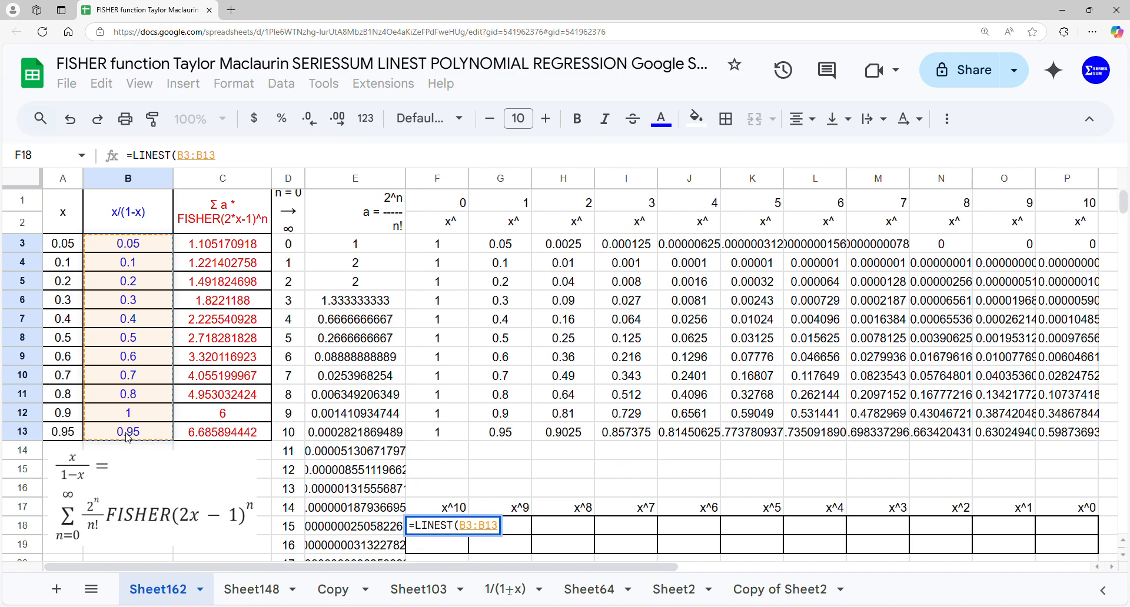
text(,)
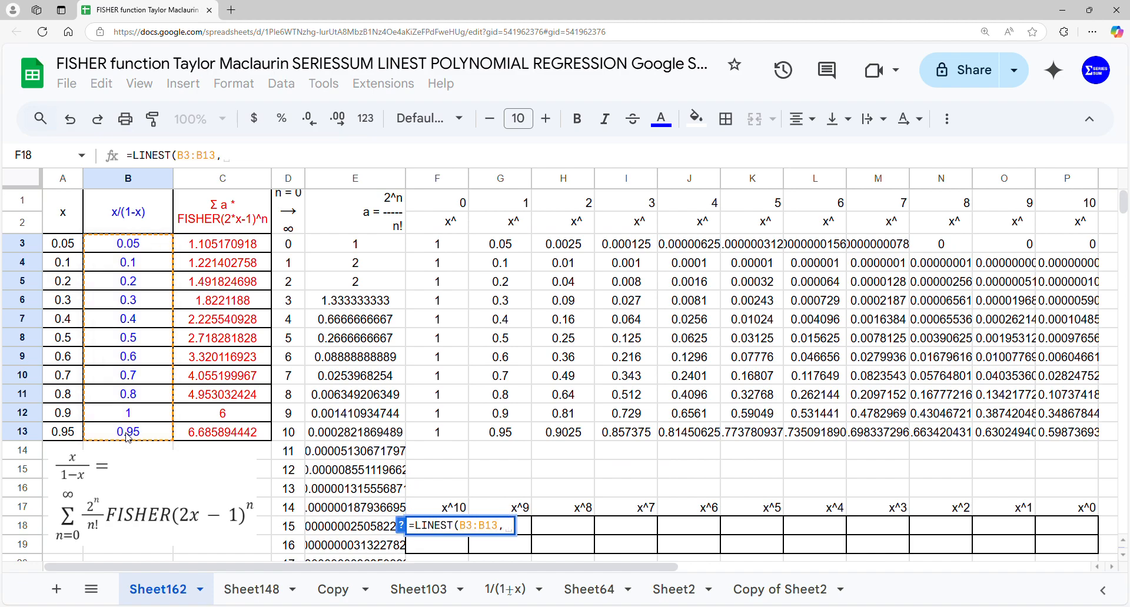
drag(500, 243, 1055, 437)
key(Return)
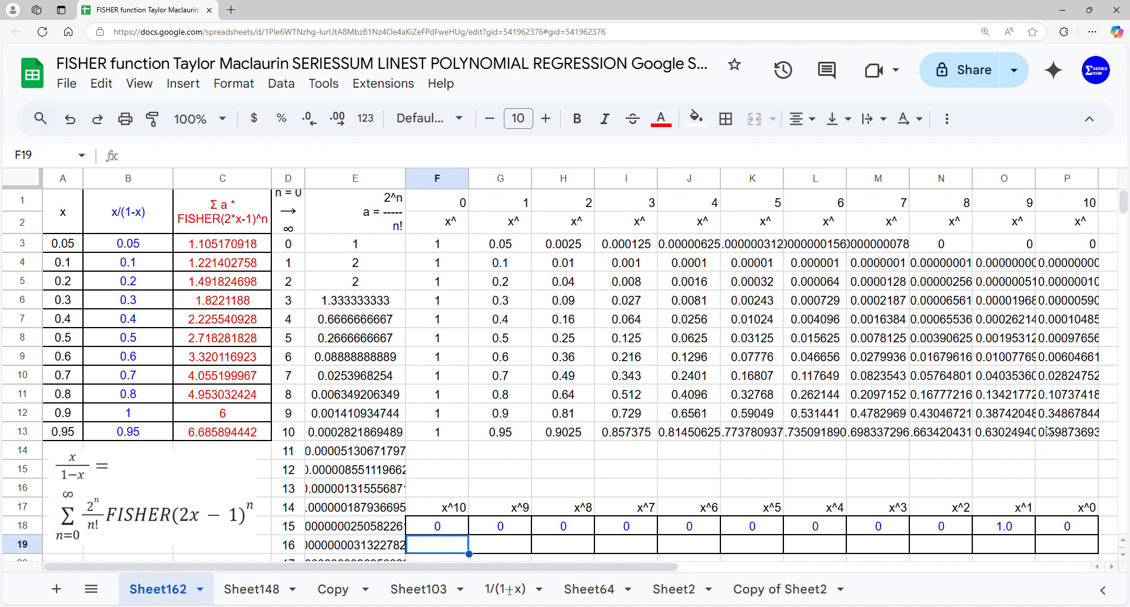
Compute the polynomial regression coefficients of the series sums in cell F19 with =LINEST(C3:C13,G3:P13)
text(=lin)
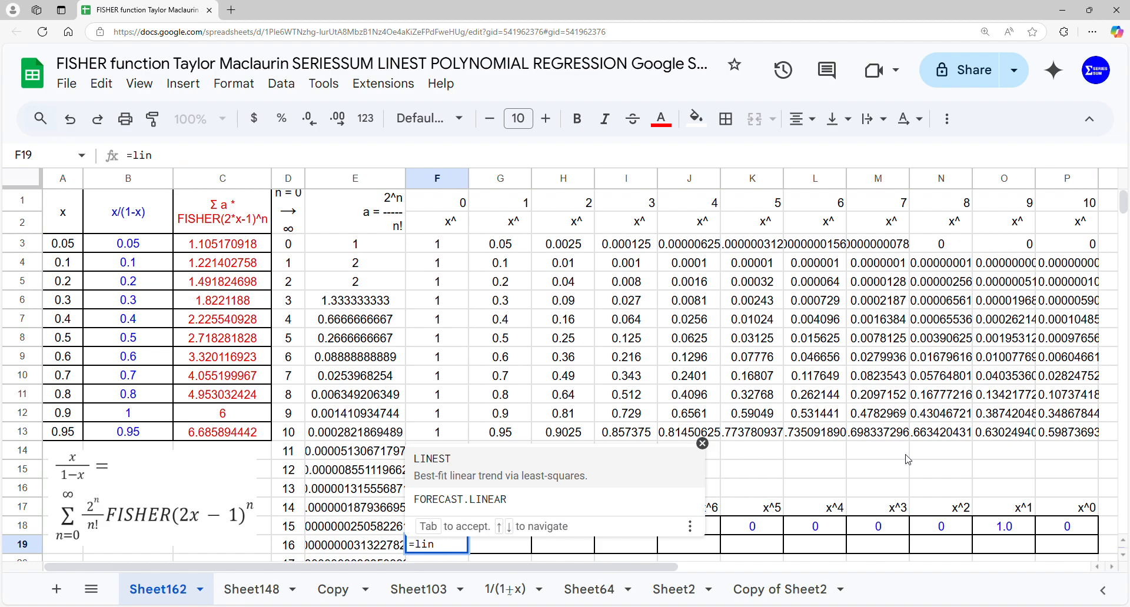
key(Tab)
drag(247, 243, 246, 439)
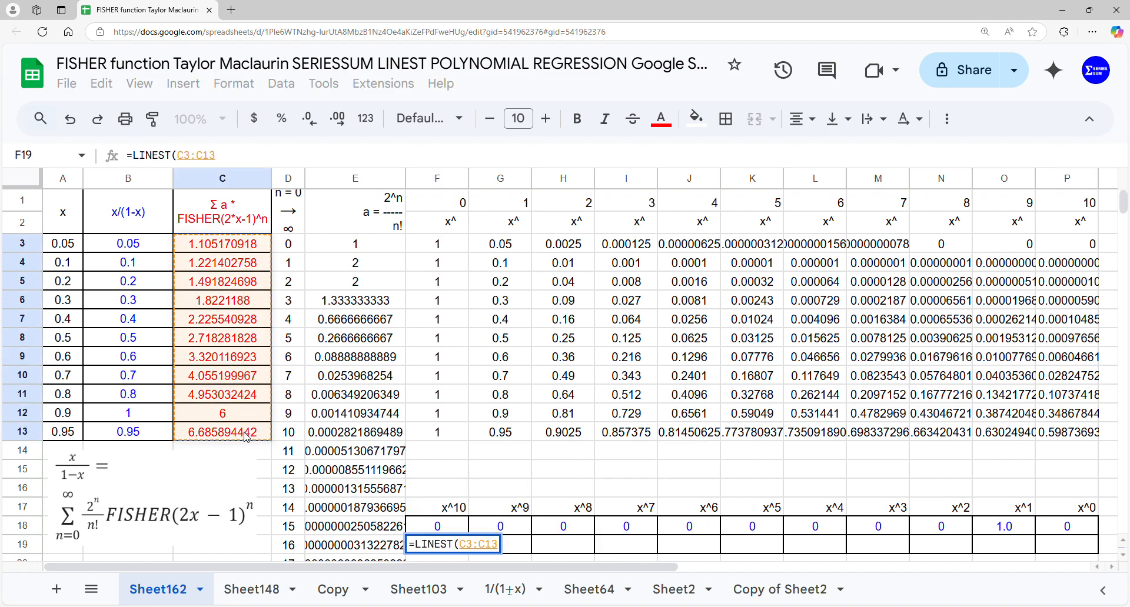
text(,)
drag(493, 246, 1055, 438)
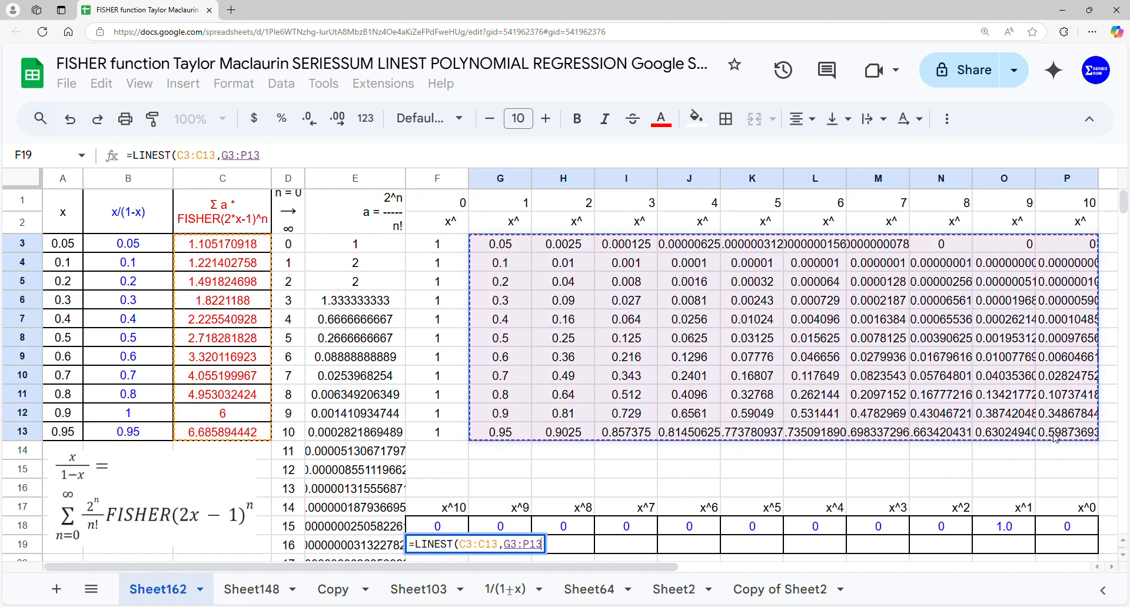
key(Return)
scroll(803, 344, up, 1)
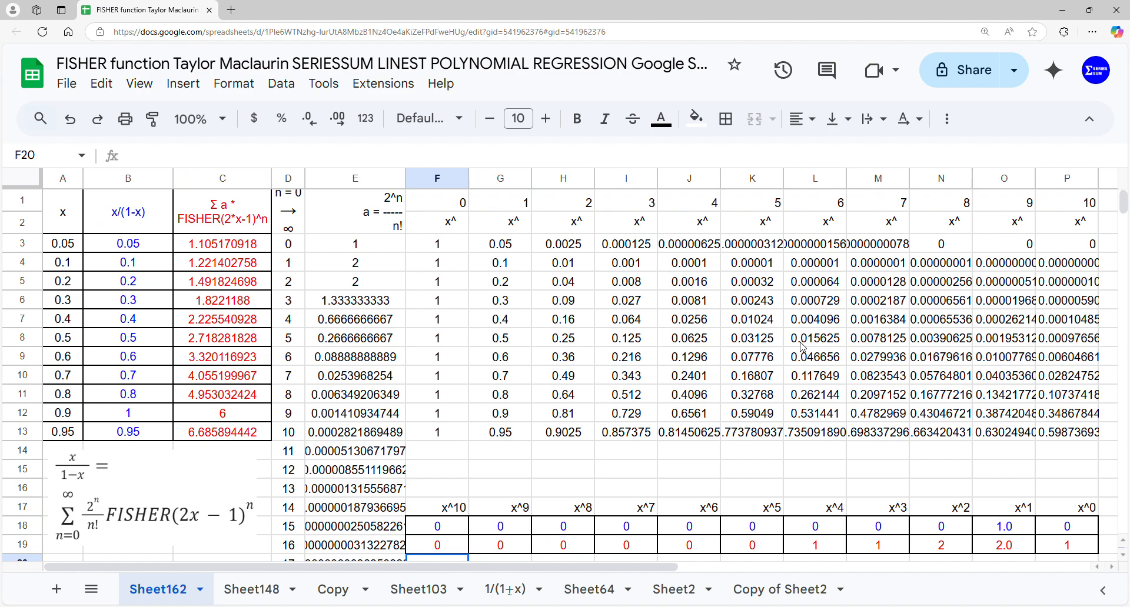
Insert a chart from the range A1:C13 and set its type to scatter
drag(73, 230, 178, 434)
click(193, 88)
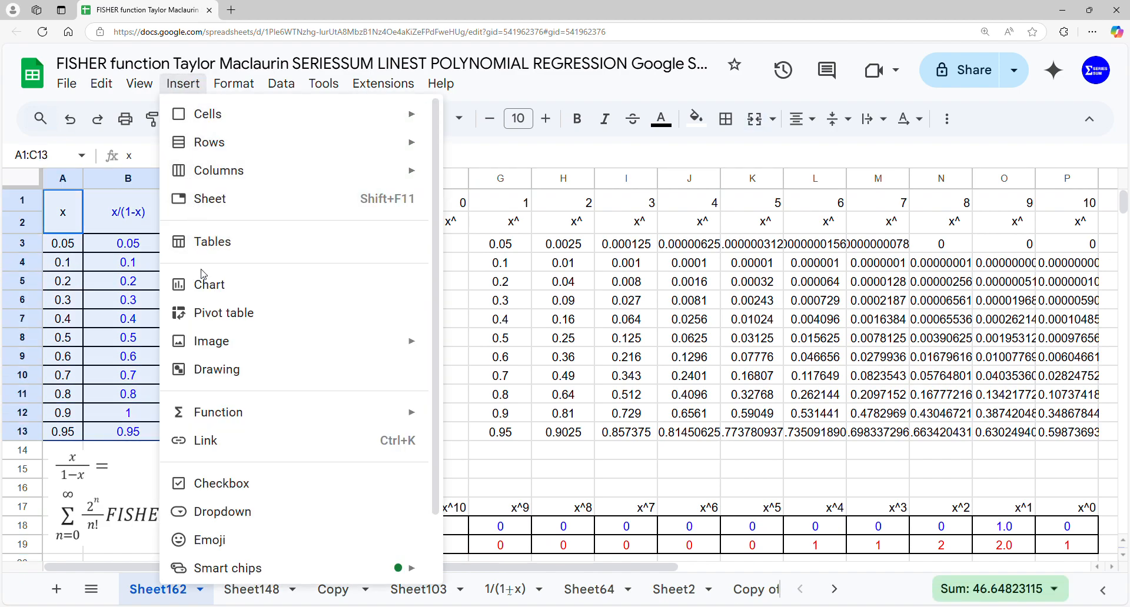
click(207, 287)
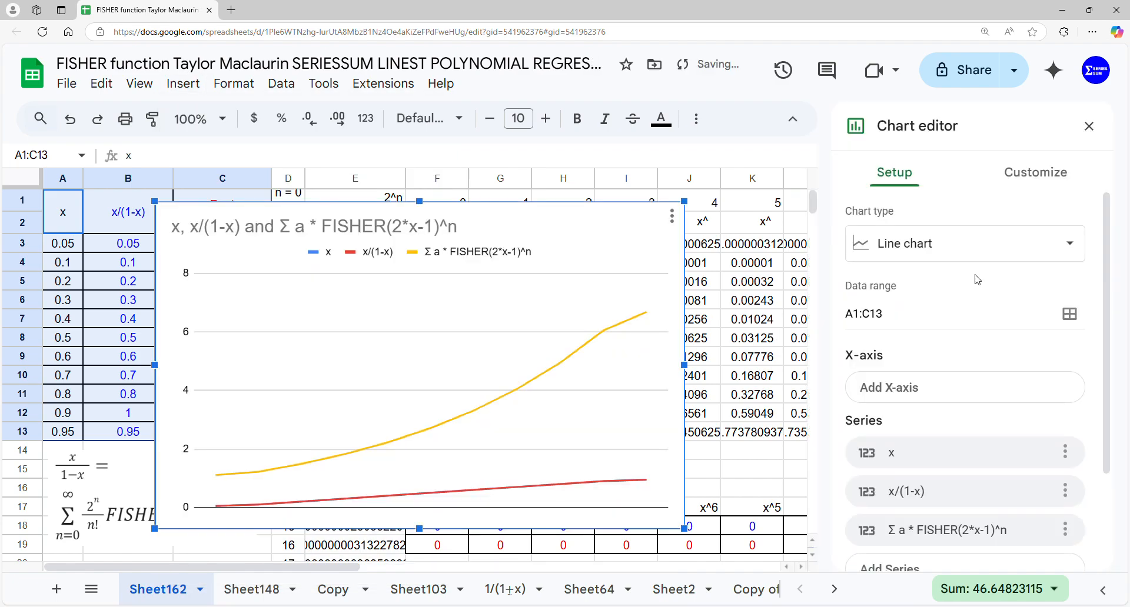
click(980, 257)
scroll(965, 353, down, 10)
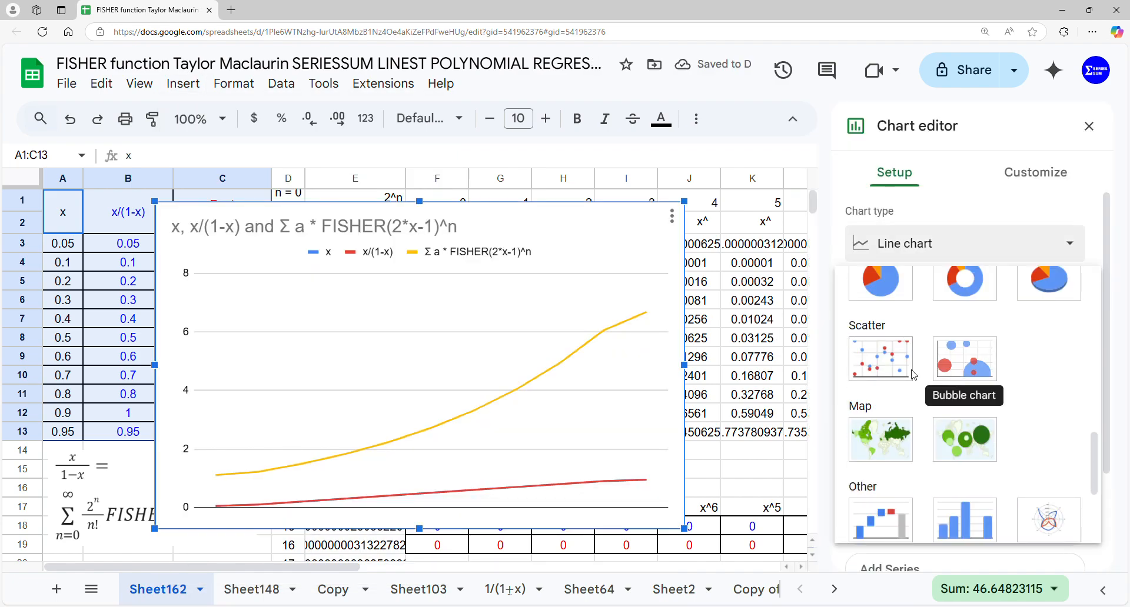
click(887, 358)
Use column A as the labels of the scatter chart so x forms the X-axis
click(1032, 174)
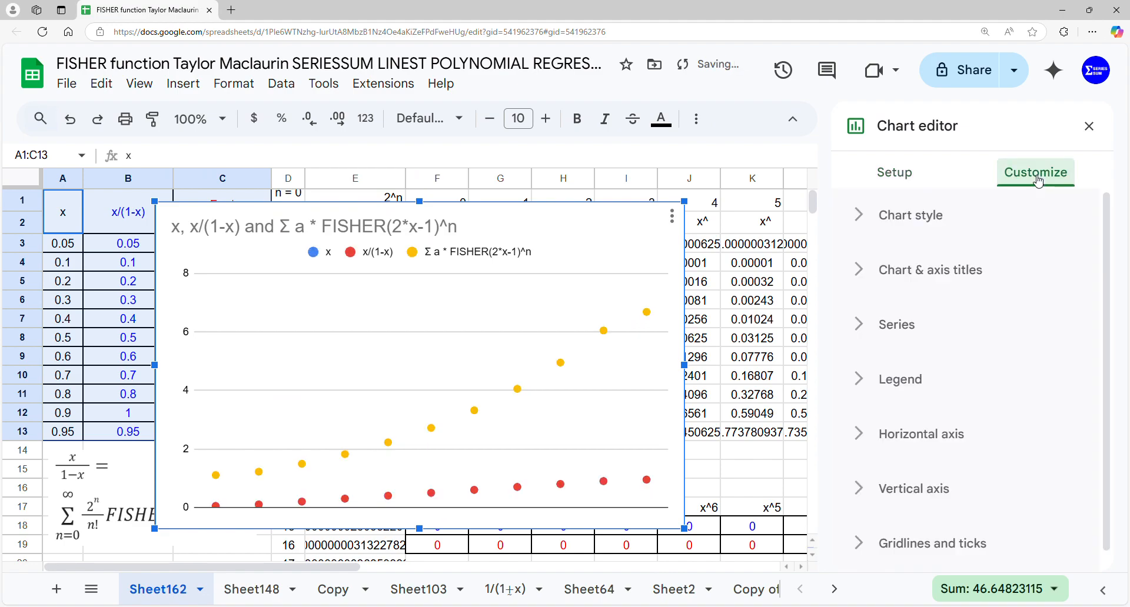
click(897, 173)
scroll(903, 389, down, 2)
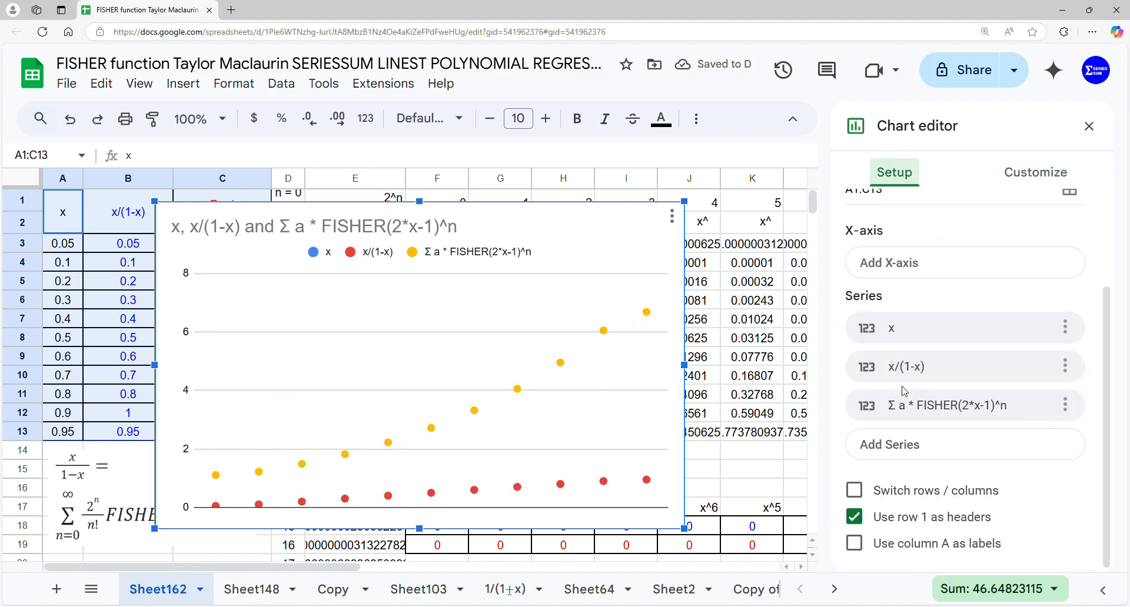
click(857, 545)
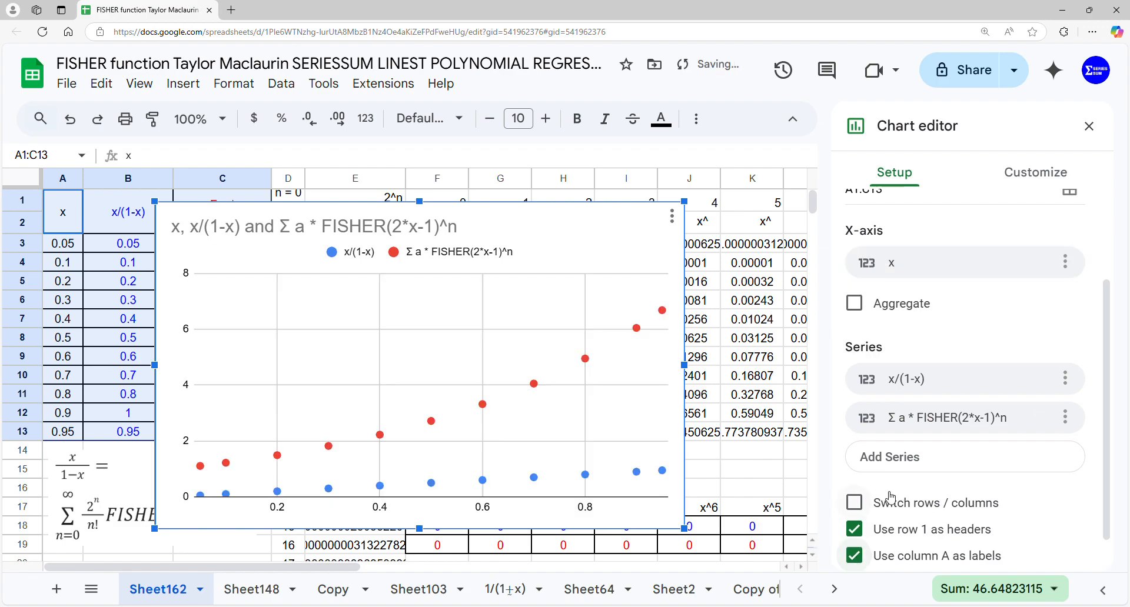
Add a polynomial trendline of degree 10 to all series of the scatter chart
click(1028, 174)
click(916, 313)
scroll(912, 324, down, 3)
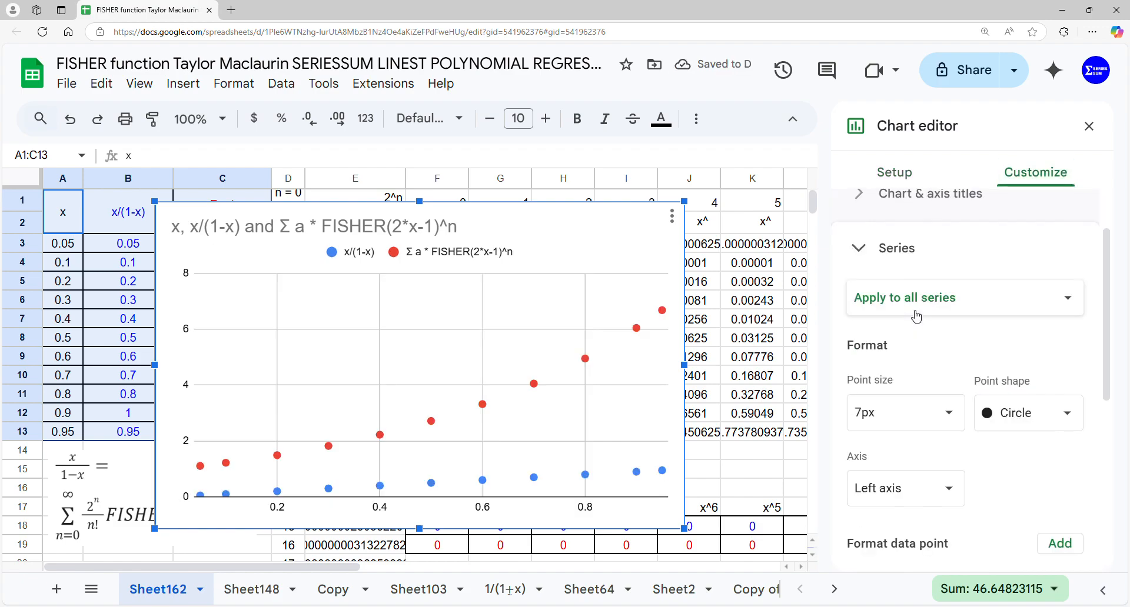
click(856, 484)
scroll(916, 436, down, 2)
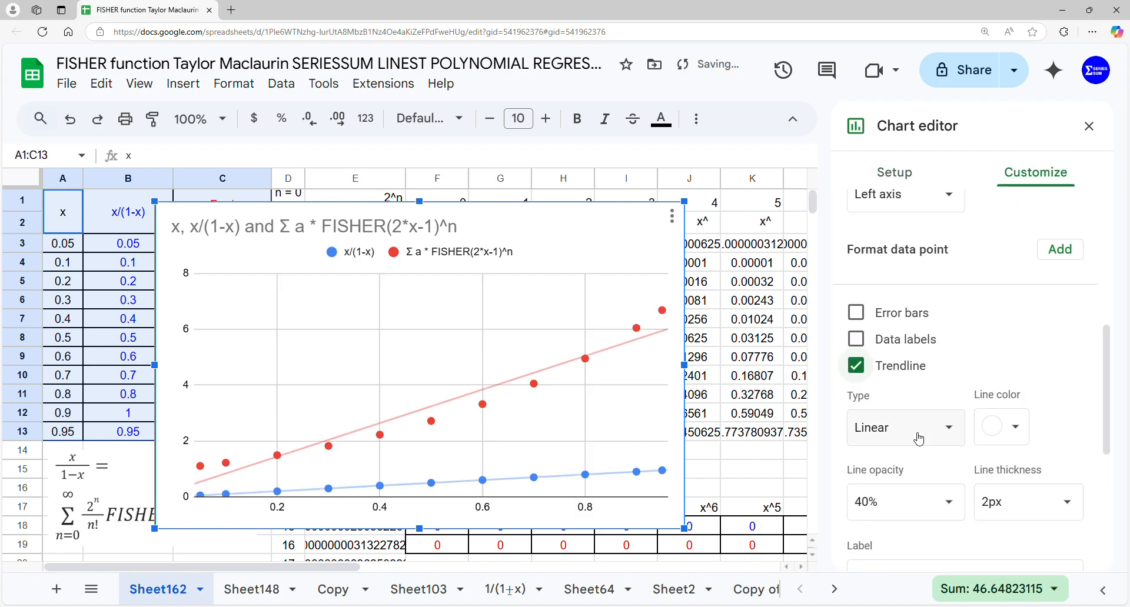
click(930, 435)
click(927, 481)
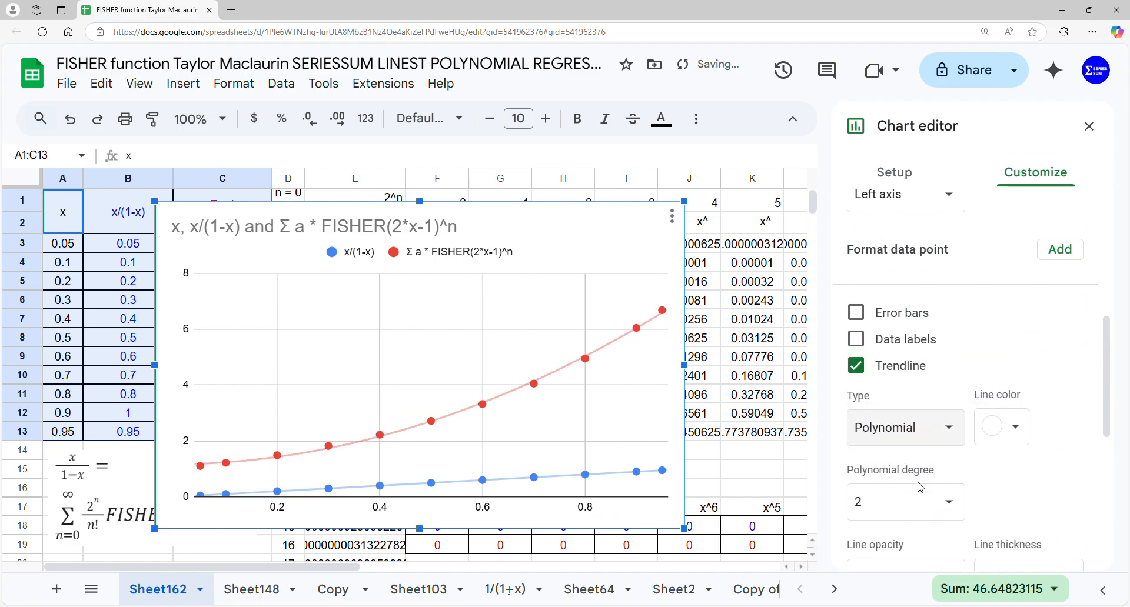
click(901, 500)
text(10)
Label the trendlines of all series with their equations
scroll(918, 488, down, 2)
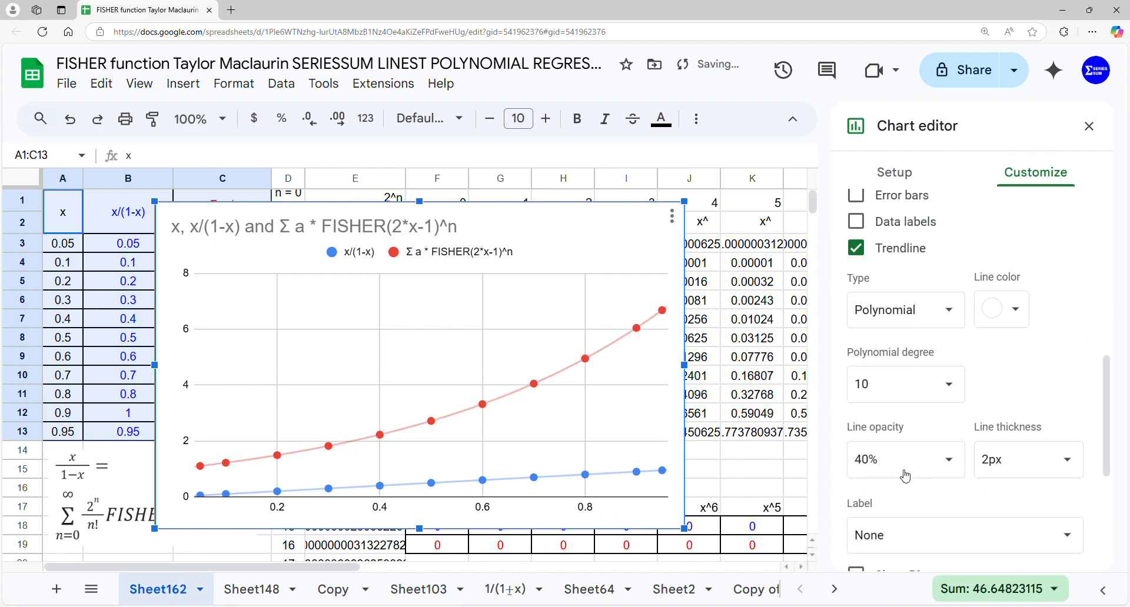
scroll(921, 483, down, 2)
click(951, 429)
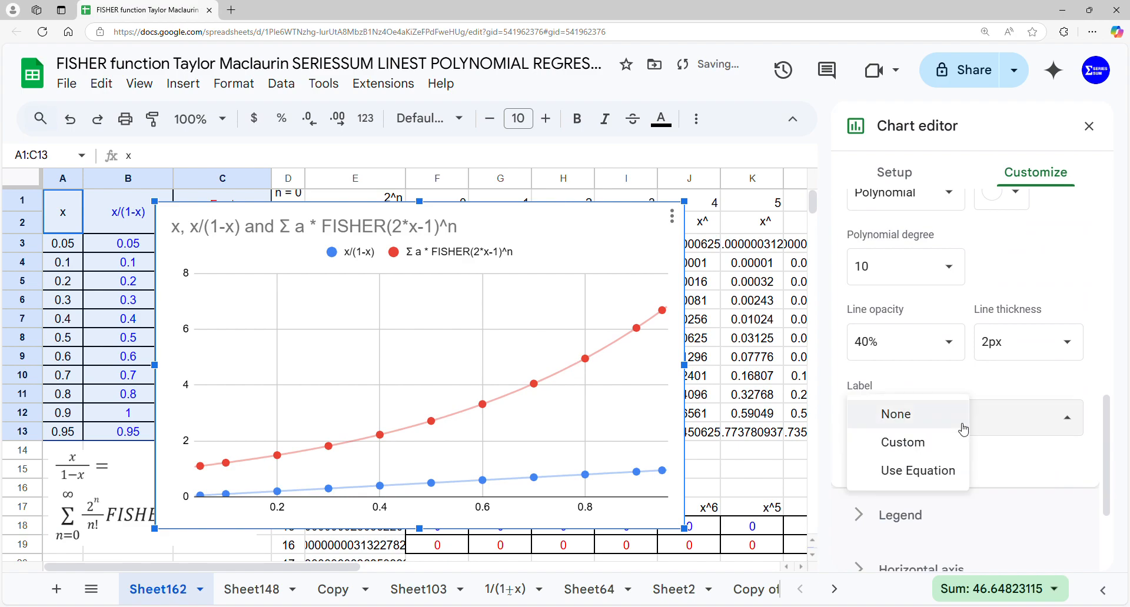
click(936, 469)
Set the chart's legend position to Bottom
click(901, 515)
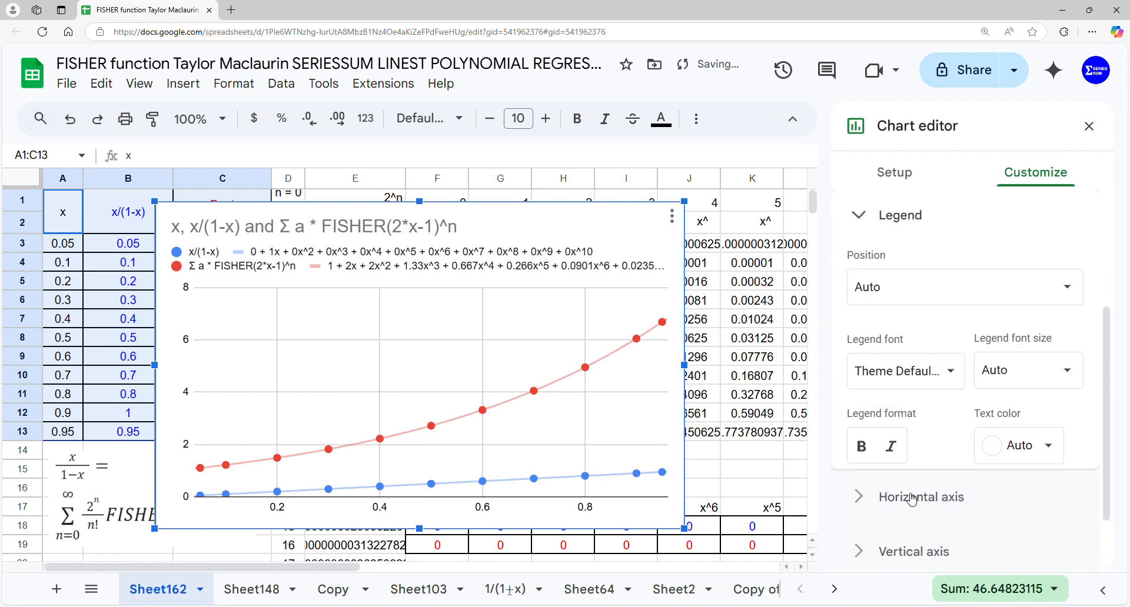
click(925, 303)
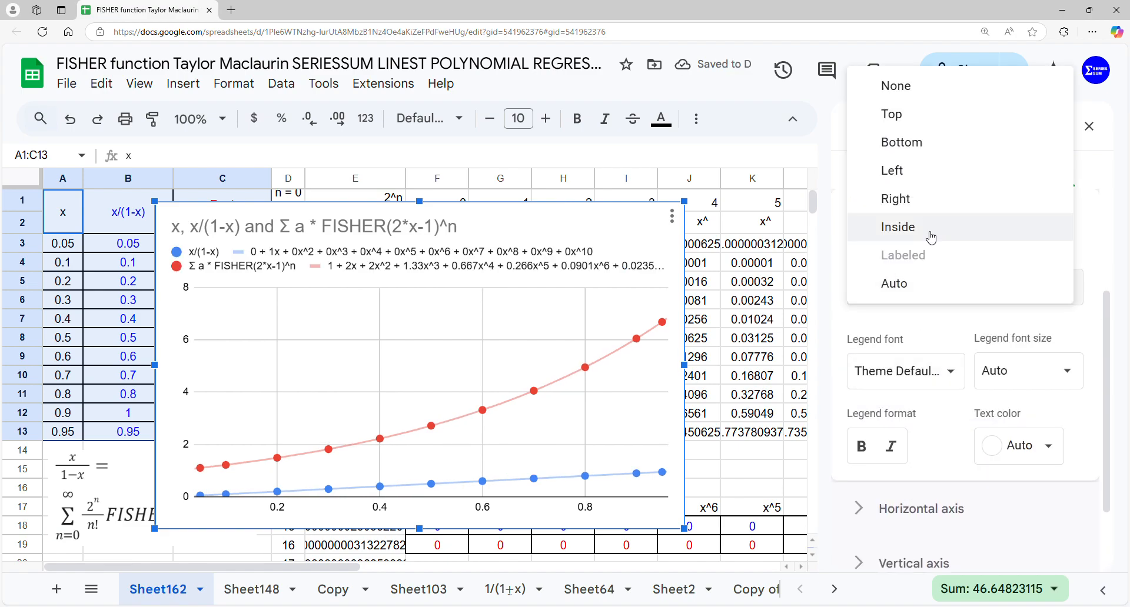
click(931, 148)
Delete the title of the scatter chart
click(474, 230)
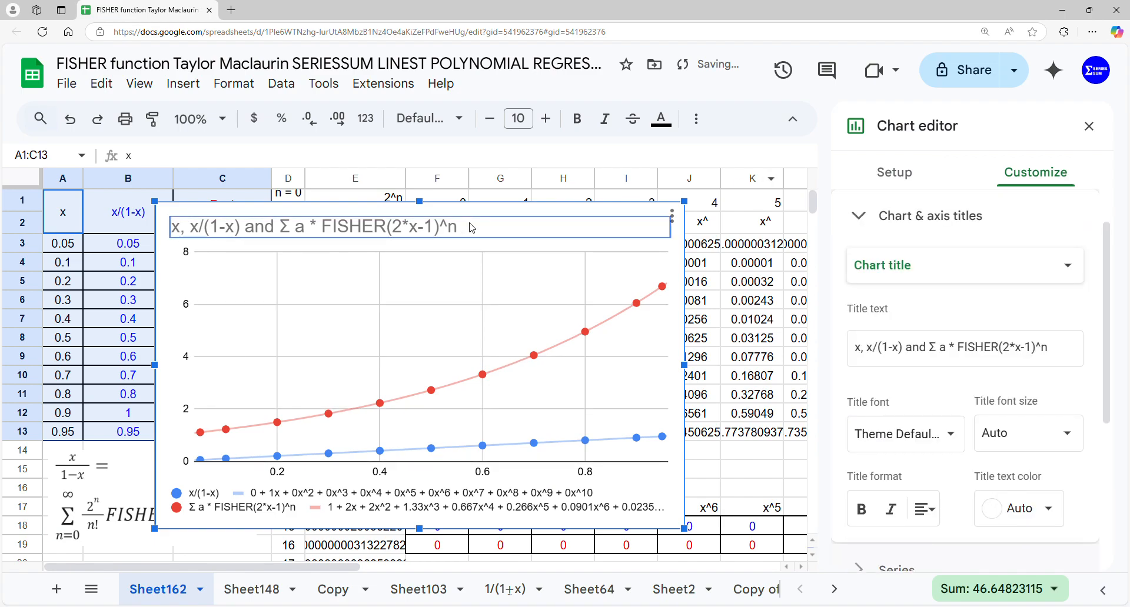
click(476, 234)
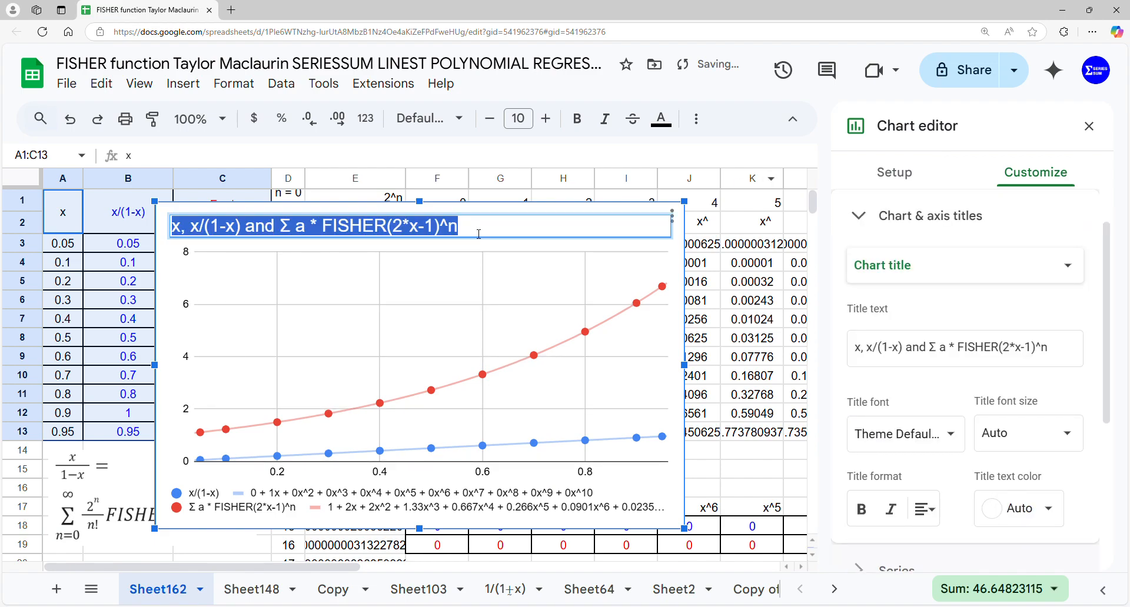
key(BackSpace)
click(453, 253)
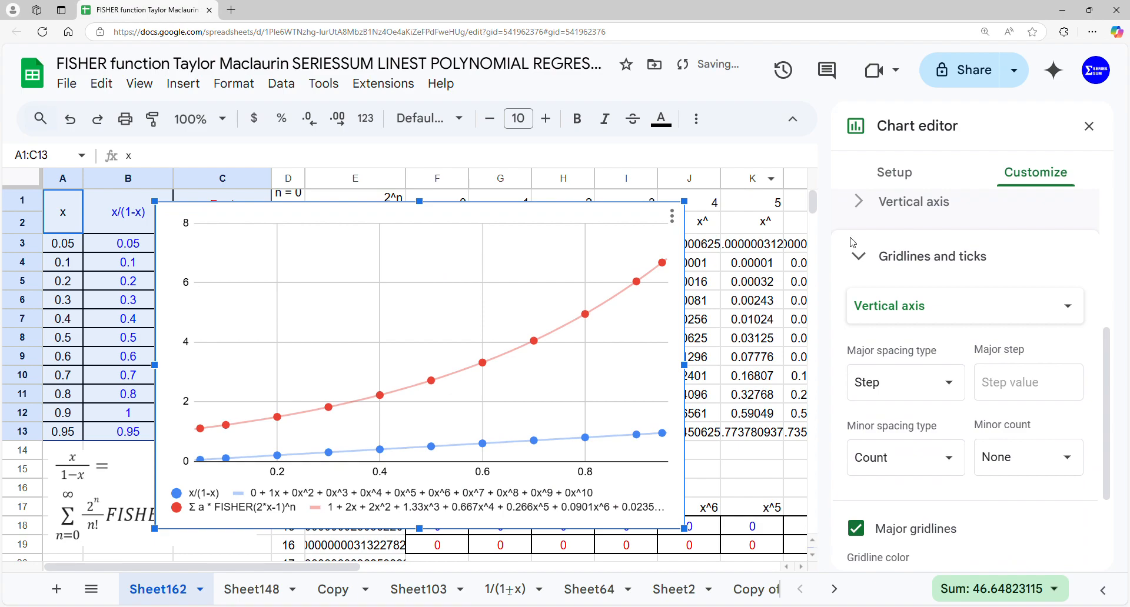
Close the chart editor, then reposition and resize the chart to span about columns E to O above the coefficient headers in row 17
click(1088, 126)
drag(621, 310, 761, 299)
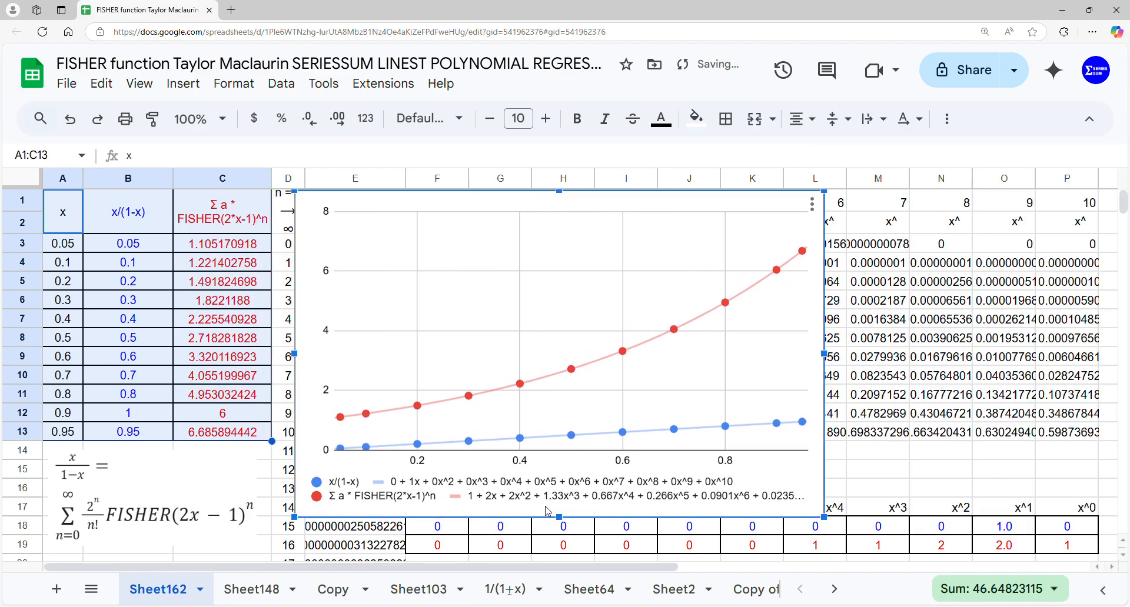
drag(559, 518, 562, 499)
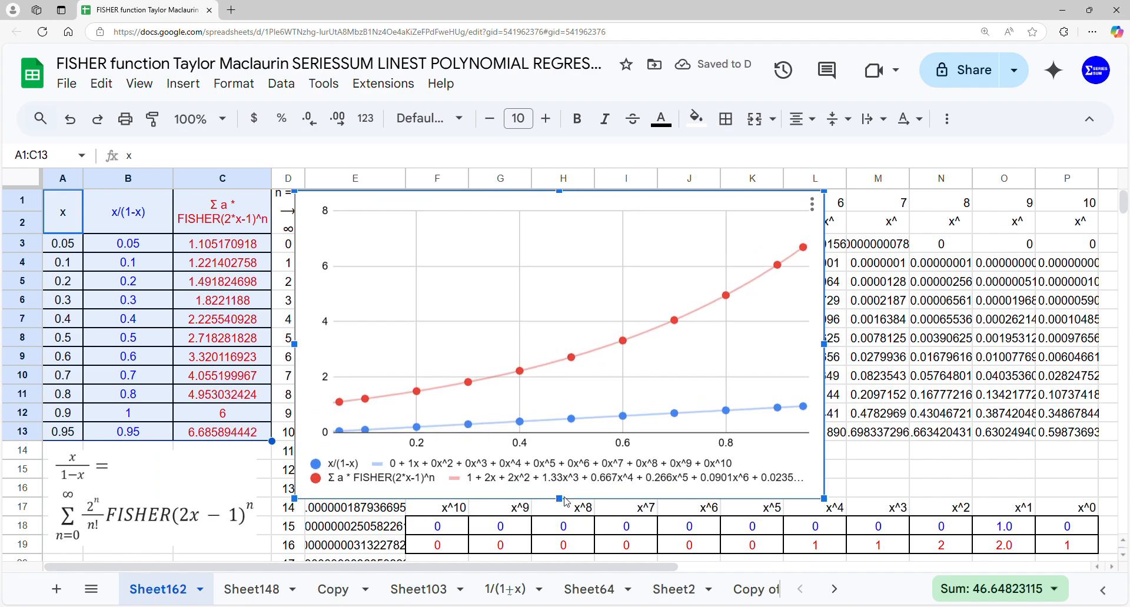
drag(812, 370, 1057, 375)
drag(869, 348, 885, 348)
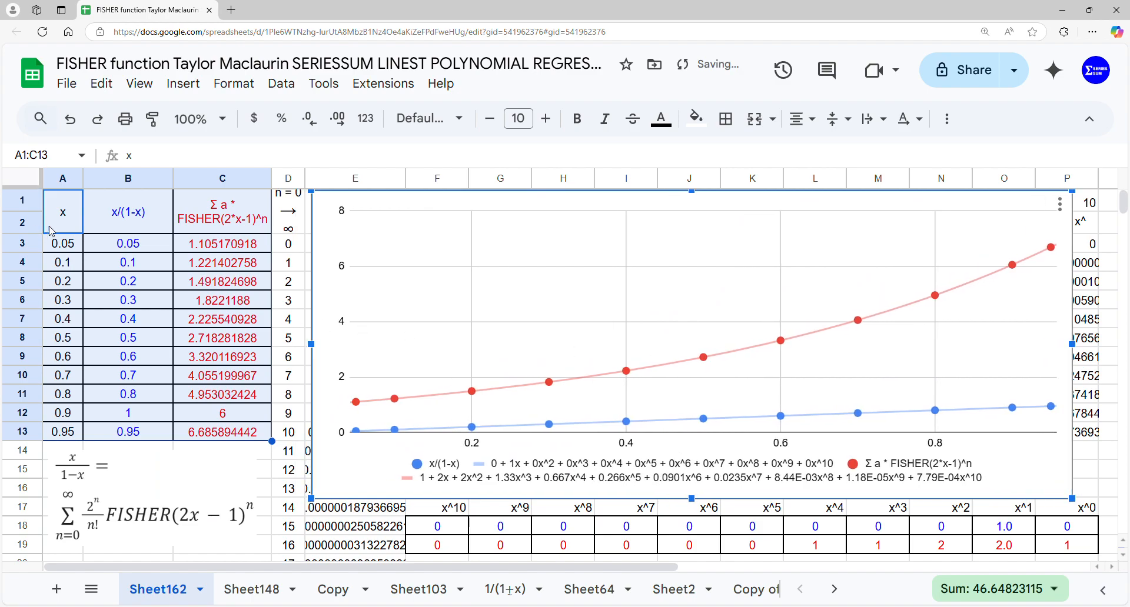
Wrap the A3:A13 argument of the formula in C3 in FISHER, making it =ARRAYFORMULA(SERIESSUM(FISHER(A3:A13),0,1,E3:E53))
click(128, 245)
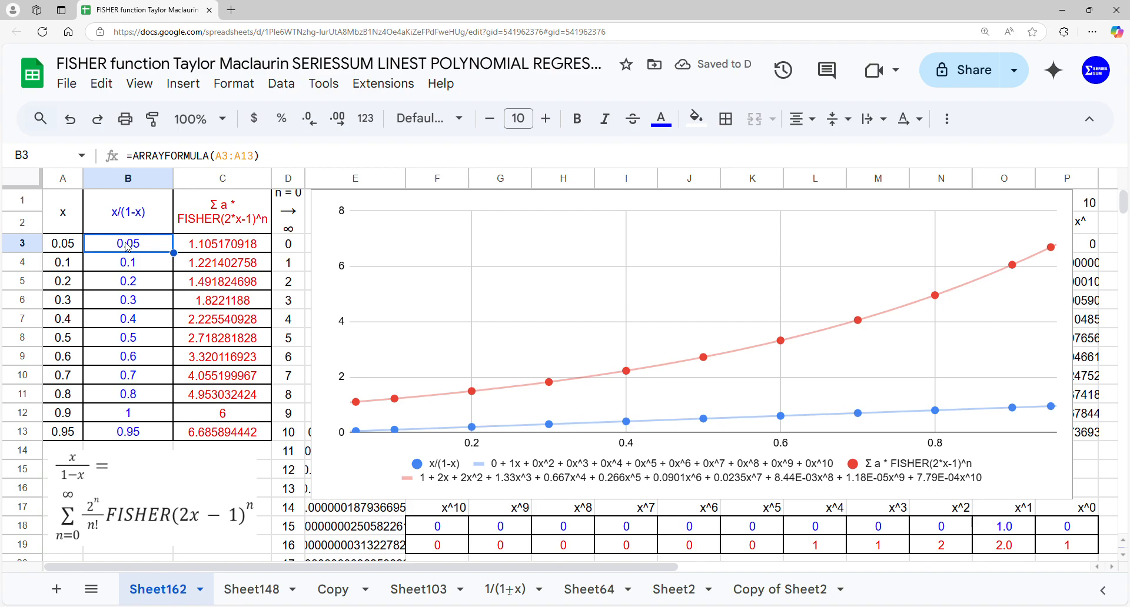
click(222, 250)
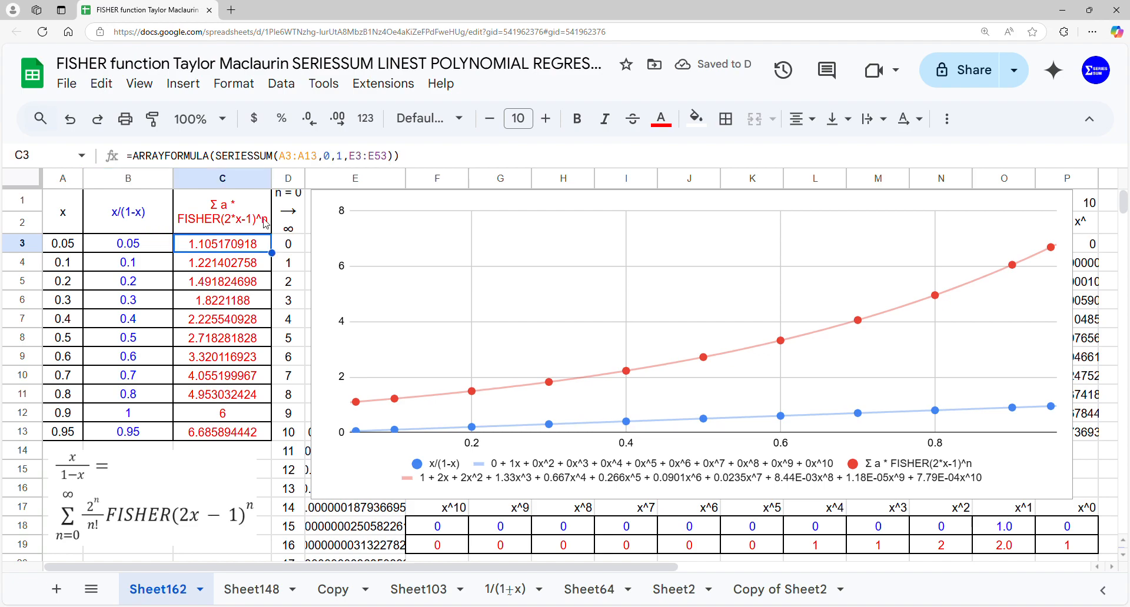
click(287, 158)
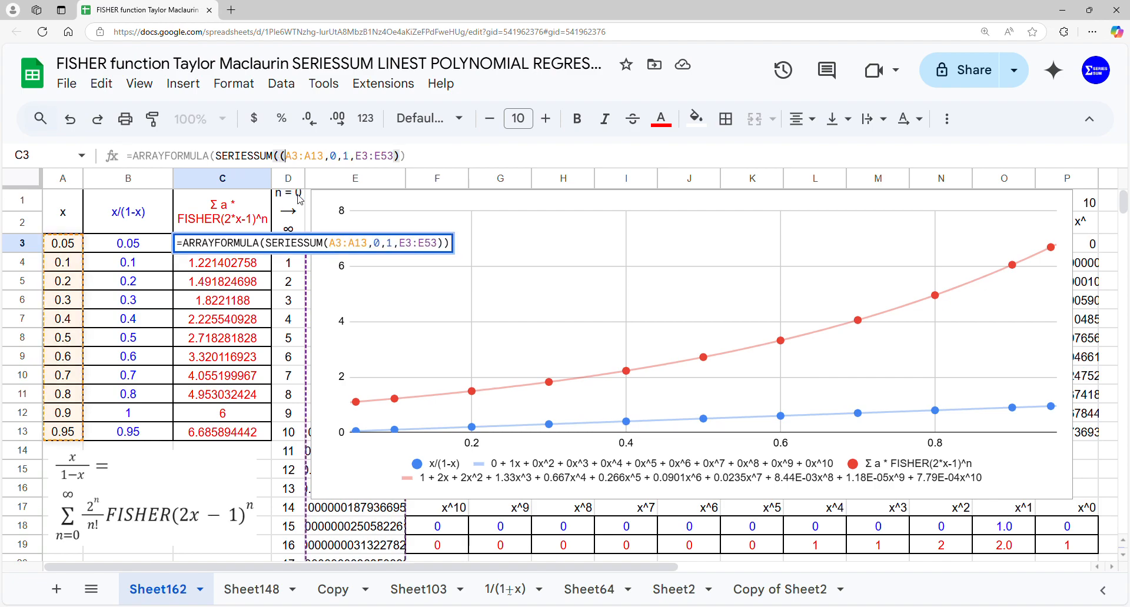
text(()
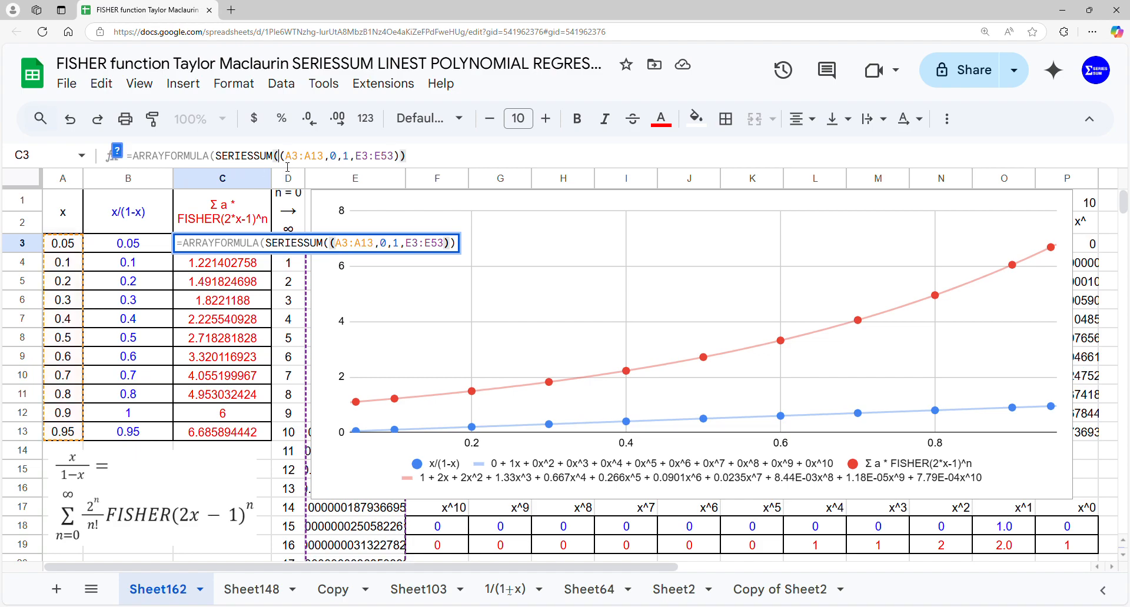
click(331, 156)
text())
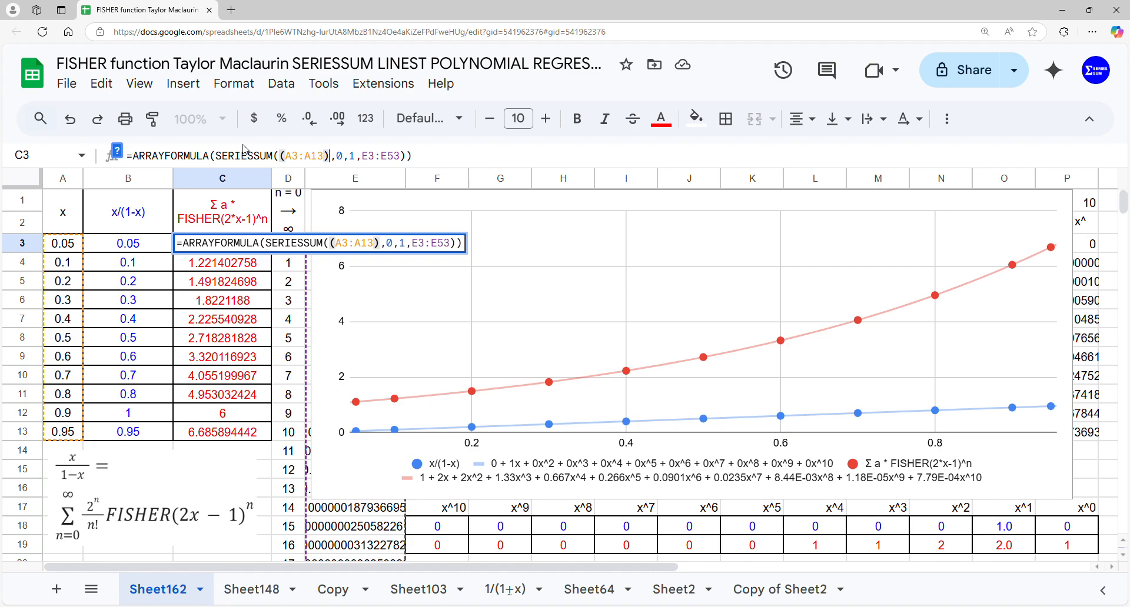
text(f)
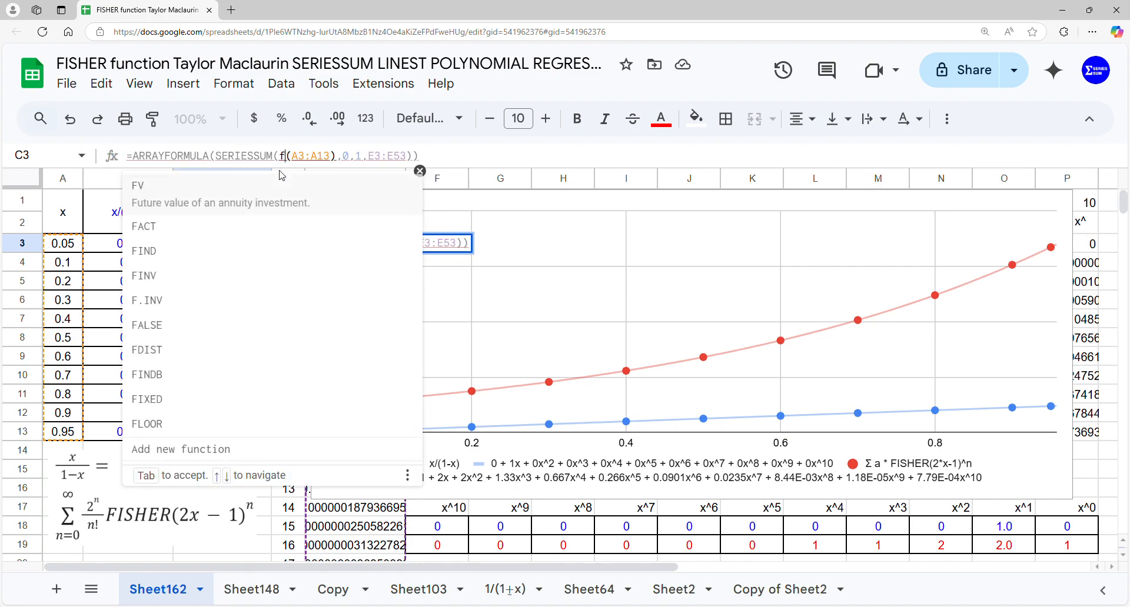
text(is)
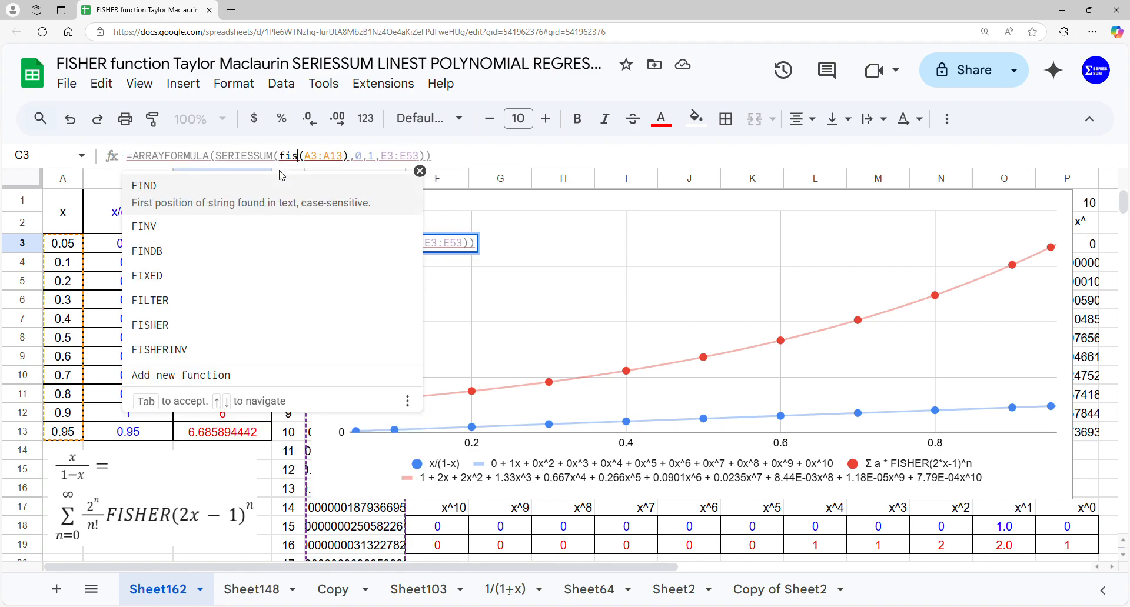
click(271, 186)
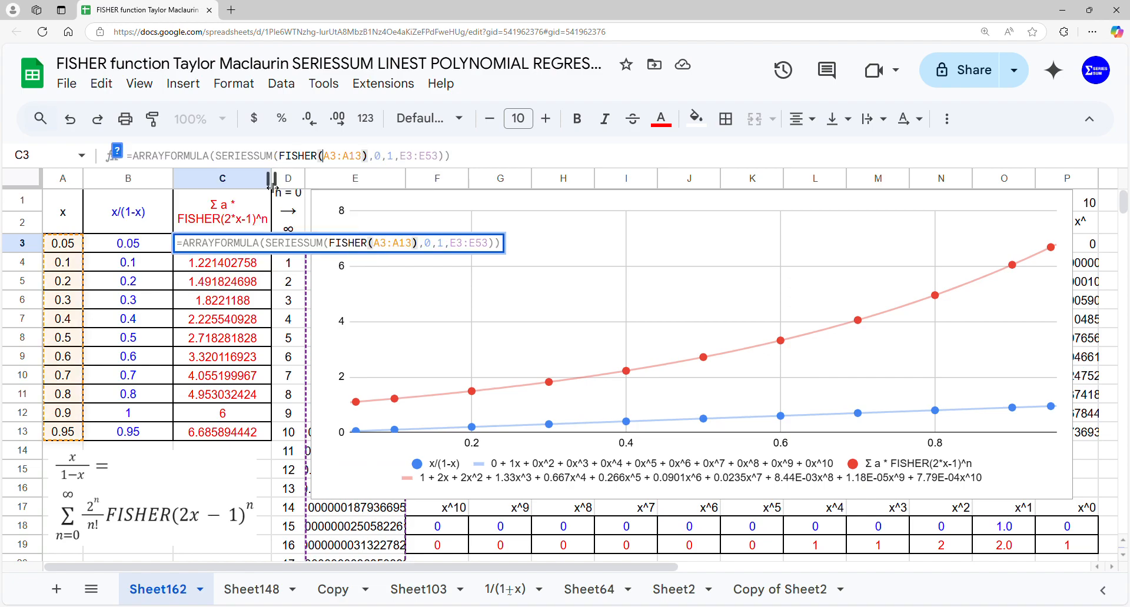
key(Return)
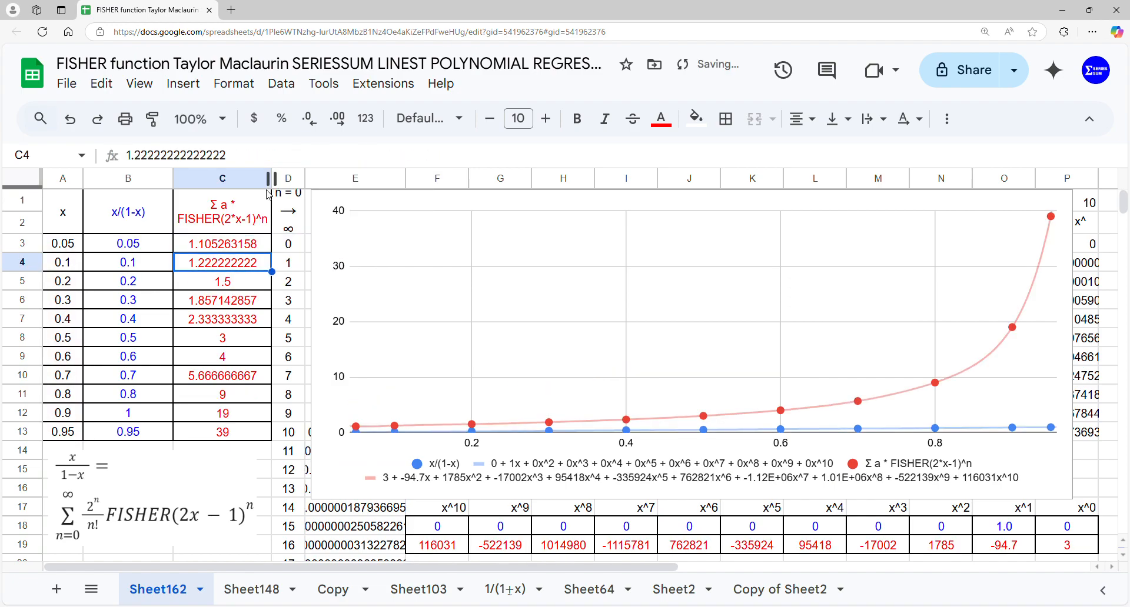
Multiply the range inside FISHER in cell C3 by 2, so the argument reads 2*A3:A13
click(242, 249)
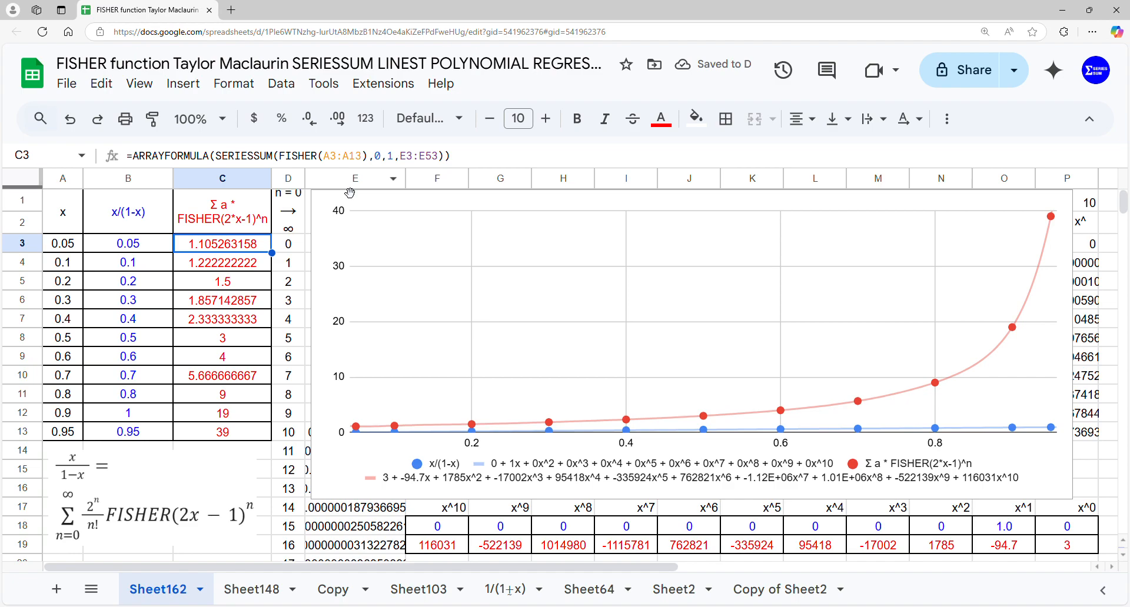
click(337, 156)
click(329, 157)
text(2)
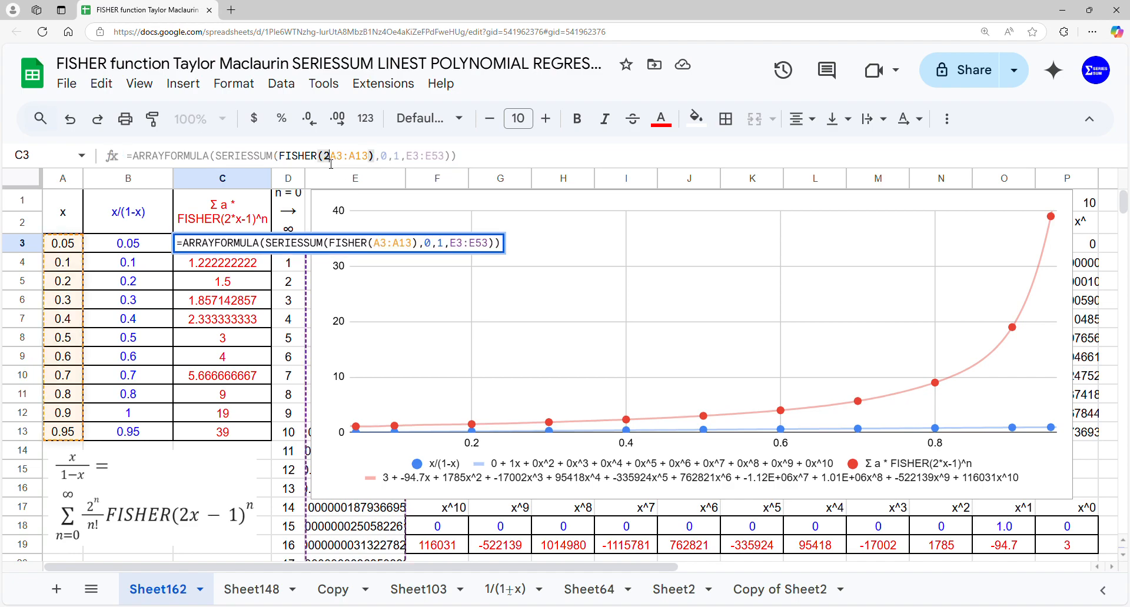
text(*)
key(Return)
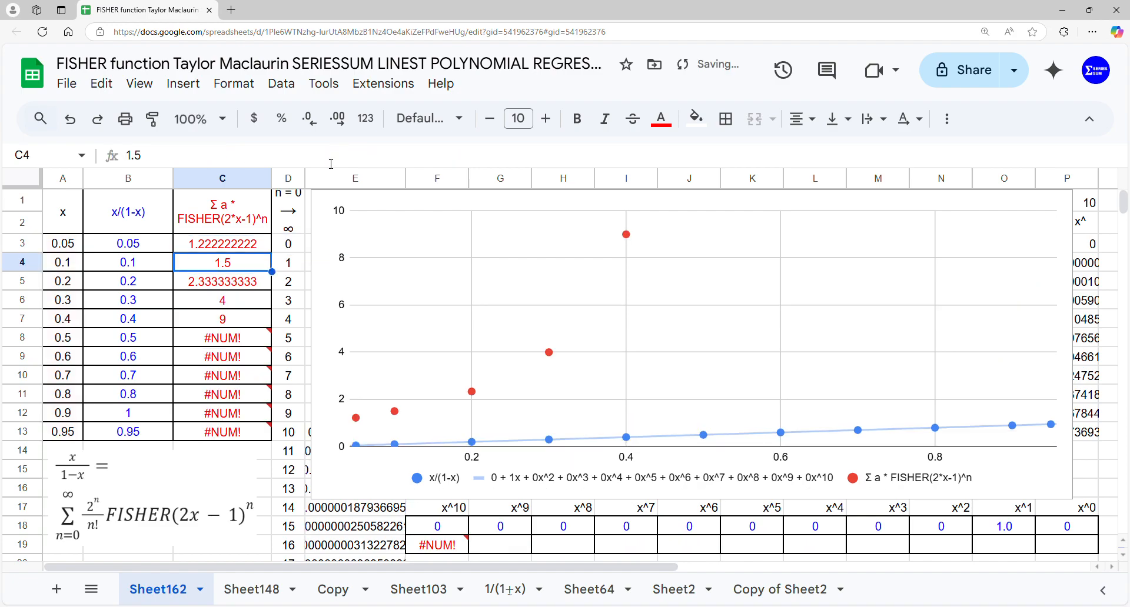
Subtract 1 inside FISHER in cell C3, making the formula =ARRAYFORMULA(SERIESSUM(FISHER(2*A3:A13-1),0,1,E3:E53))
click(234, 245)
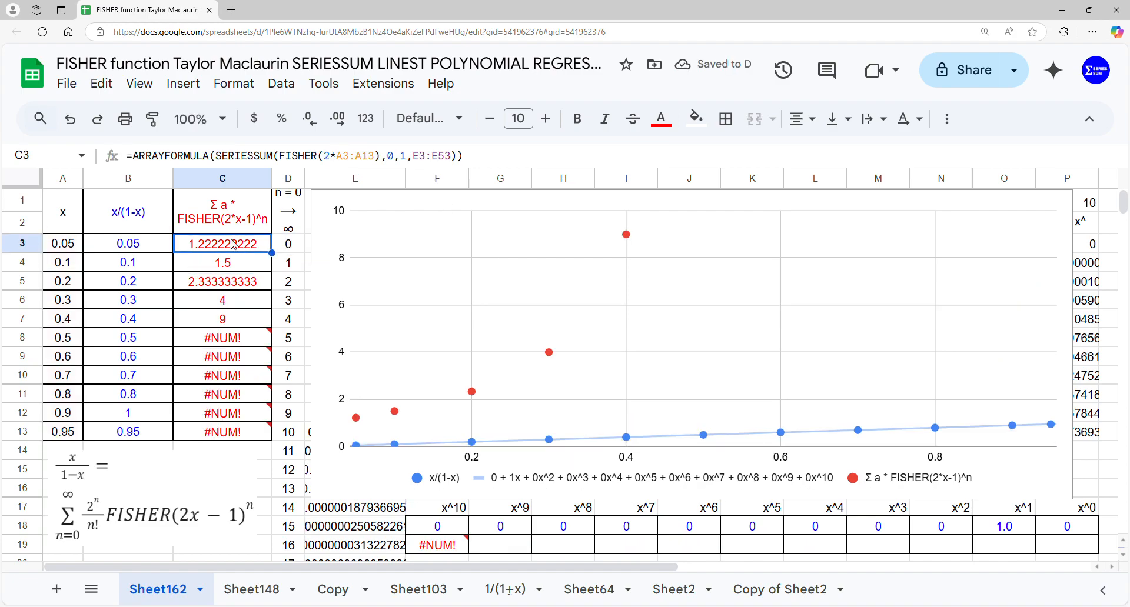
click(378, 157)
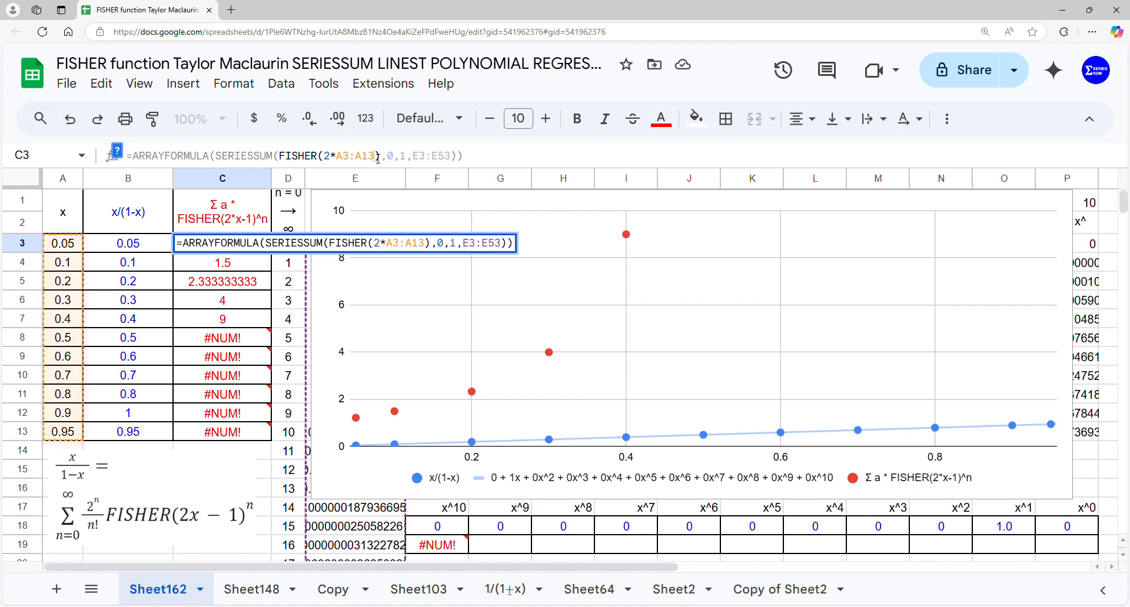
text(-1)
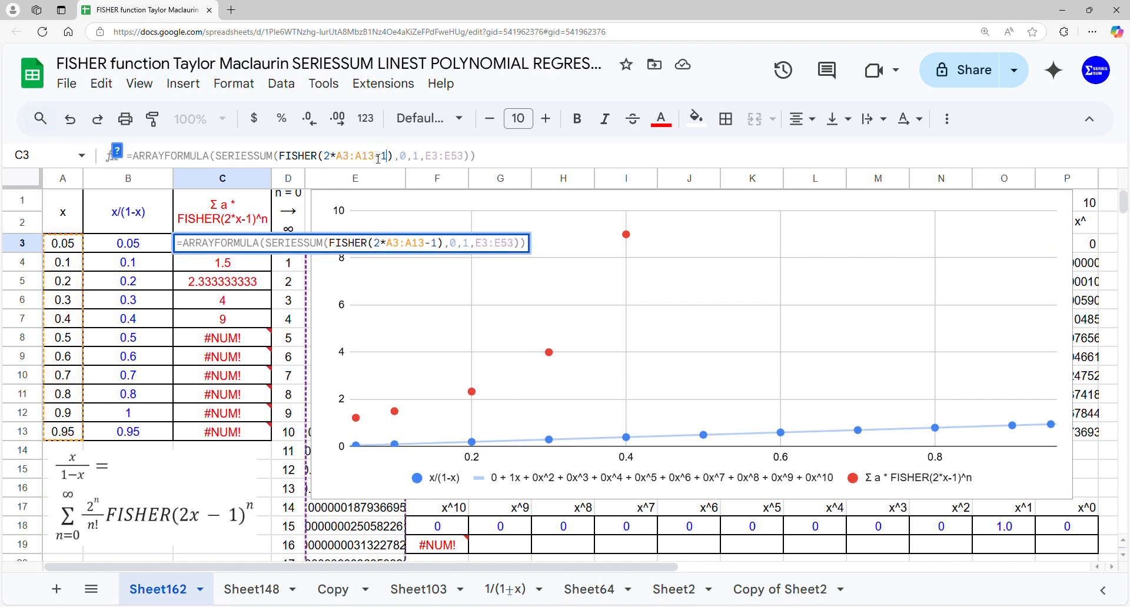
key(Return)
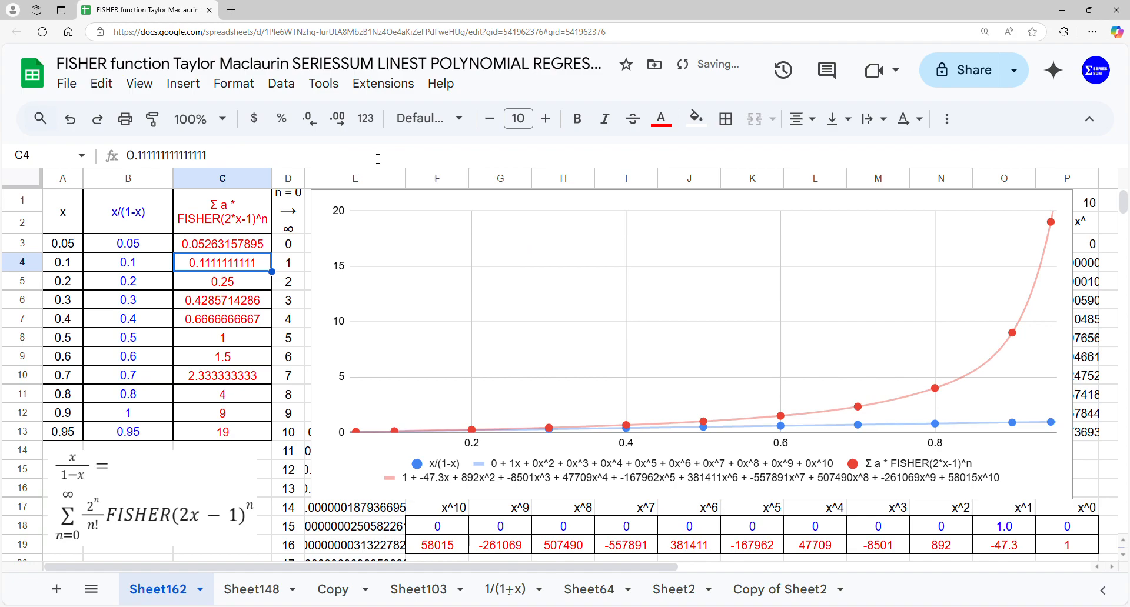
Subtract the range from 1 in cell B3, making the formula =ARRAYFORMULA(1-A3:A13)
key(Left)
key(Up)
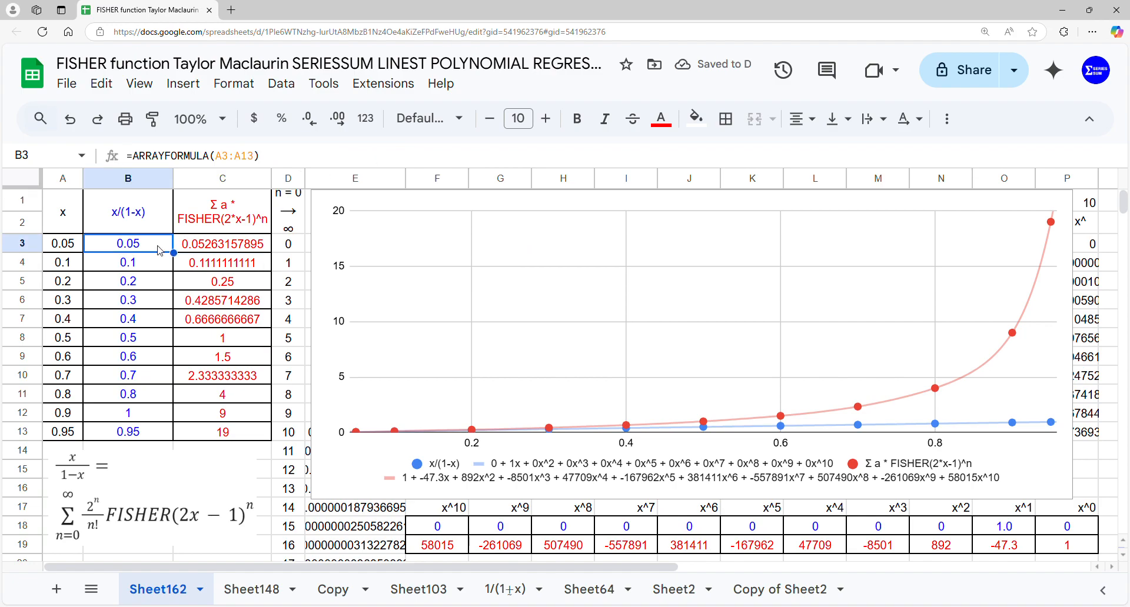
click(220, 159)
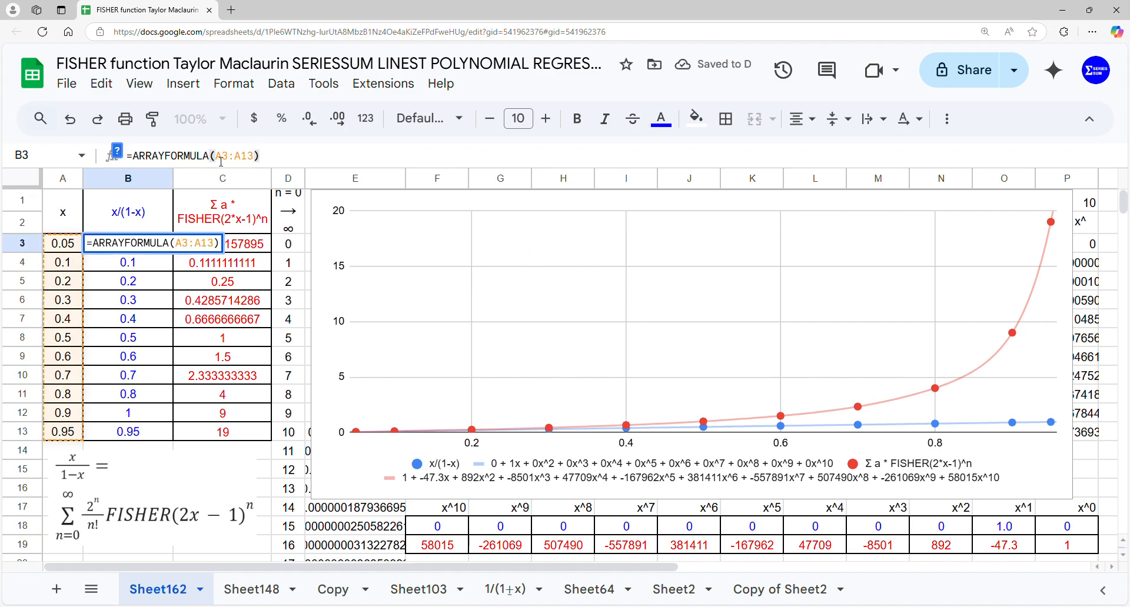
text(1-)
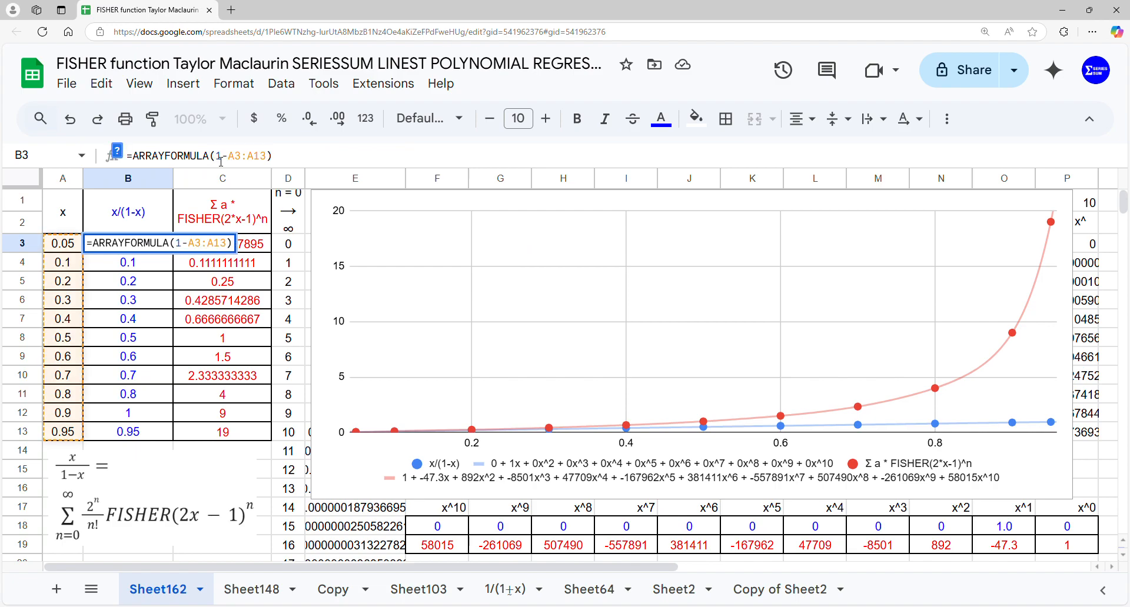
key(Return)
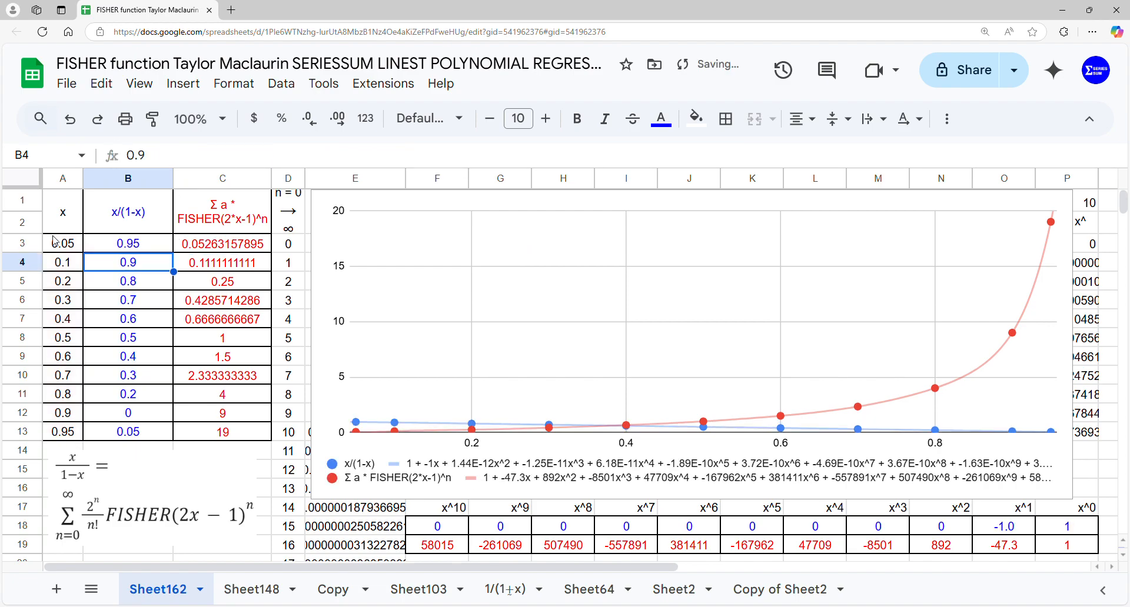
Turn the expression in cell B3 into its reciprocal, making the formula =ARRAYFORMULA(1/(1-A3:A13))
click(150, 246)
double_click(150, 246)
click(168, 245)
text((1/(1-A3:A13)
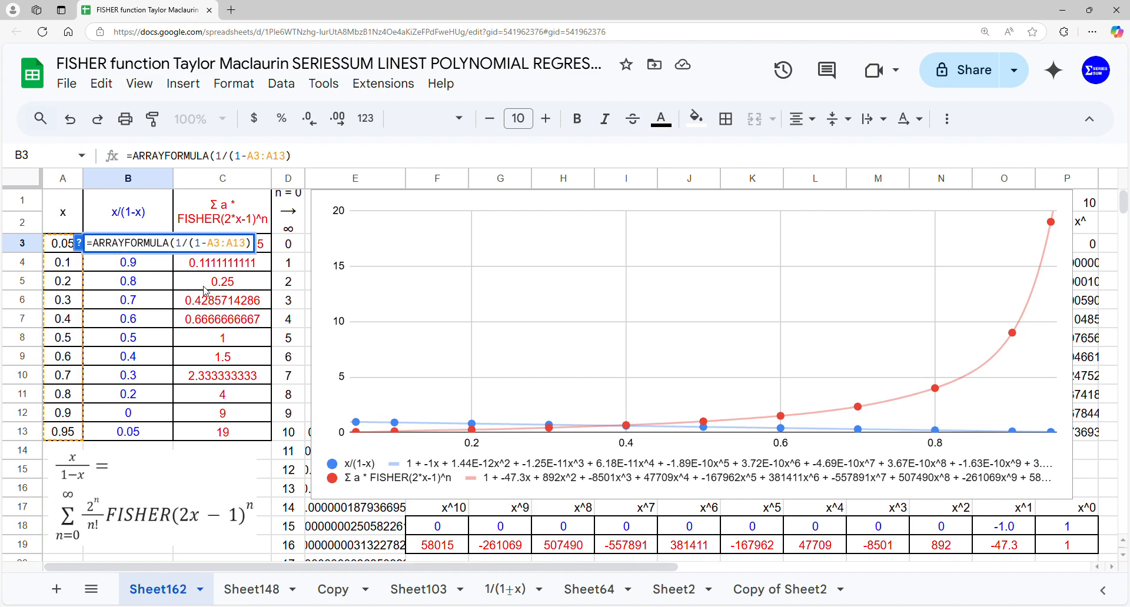
key(Return)
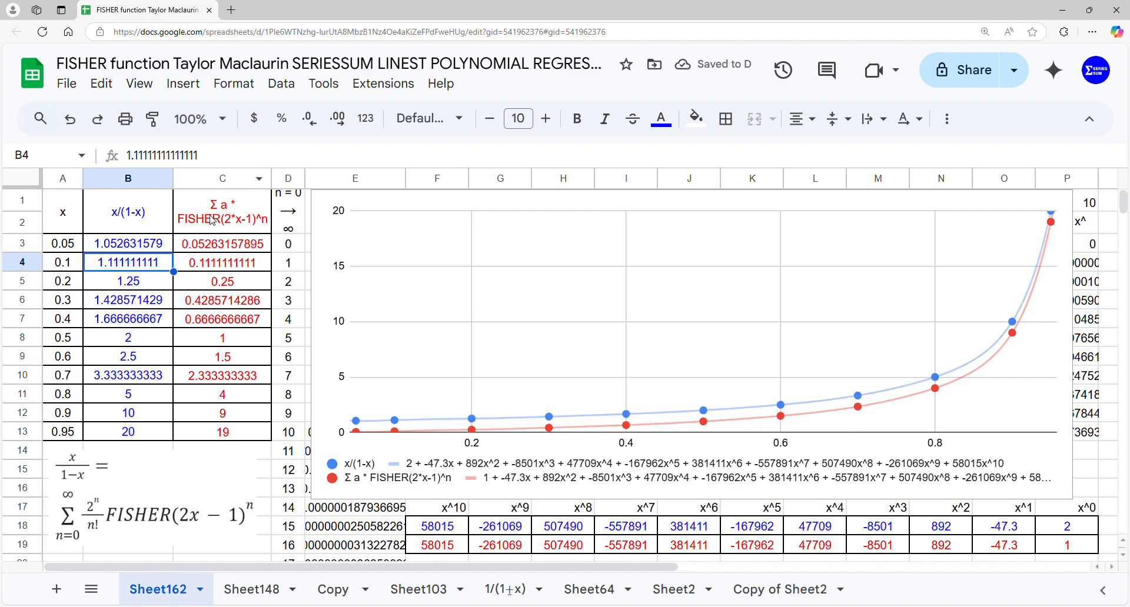
Replace the numerator 1 in cell B3 with the x values, making the formula =ARRAYFORMULA(A3:A13/(1-A3:A13))
click(213, 249)
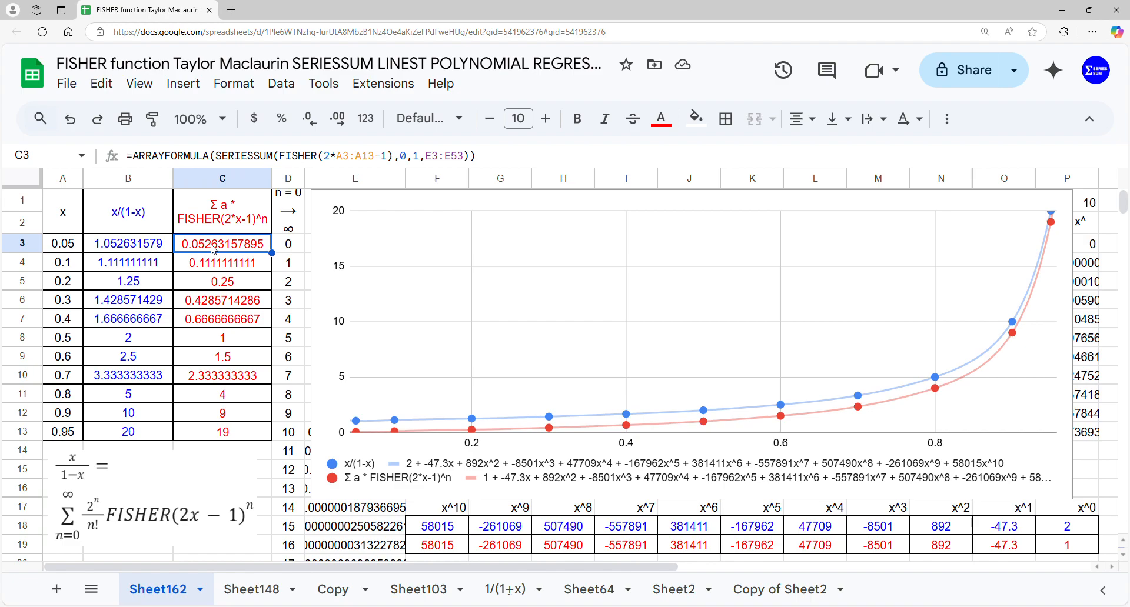
click(162, 252)
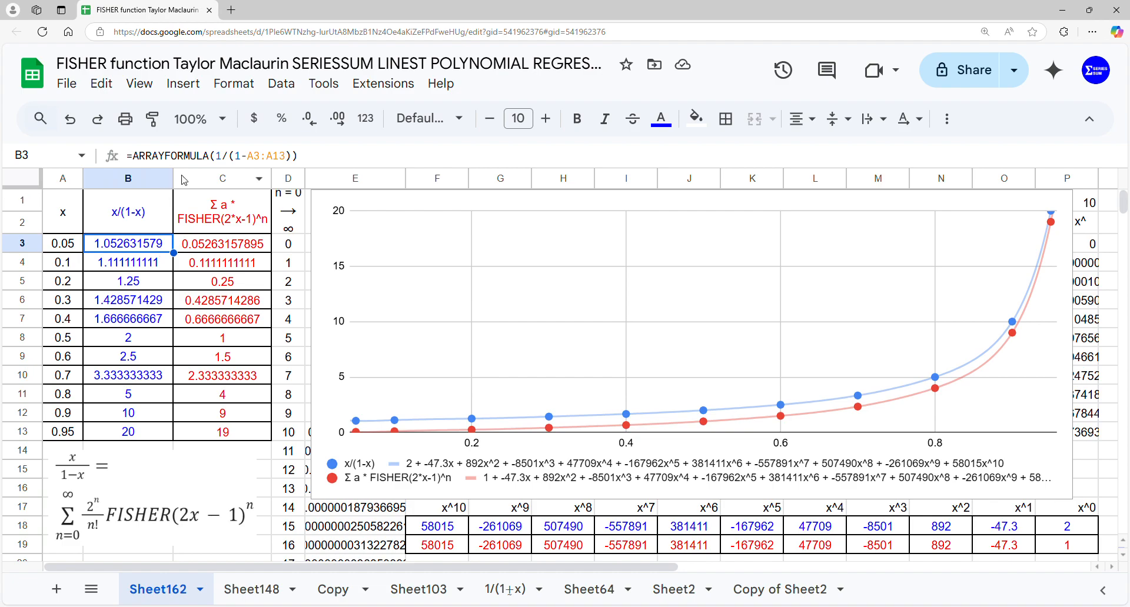
click(225, 157)
double_click(223, 157)
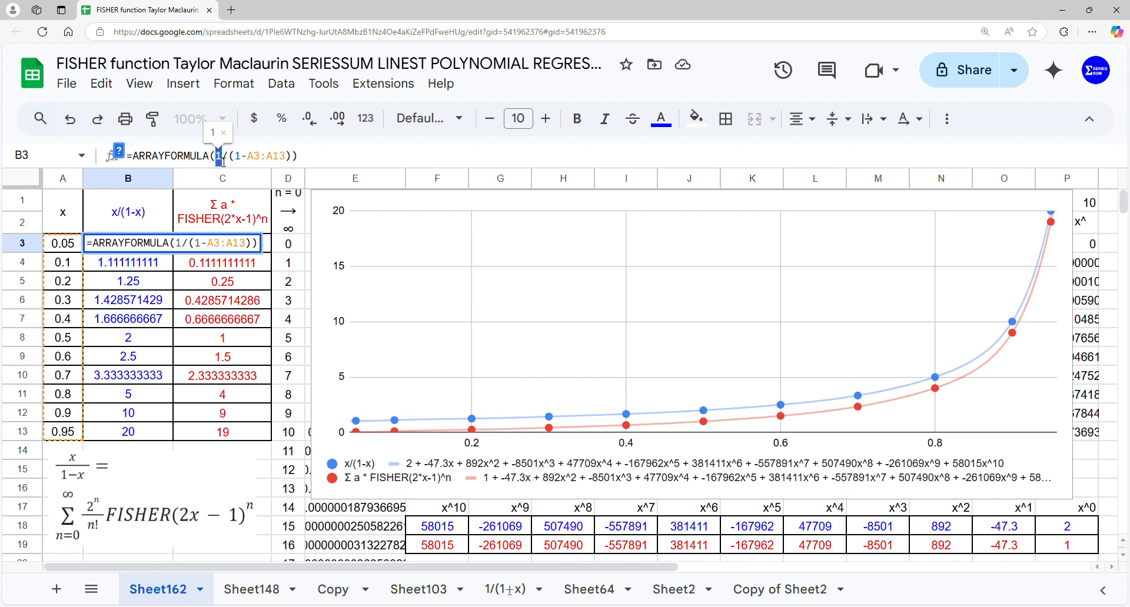
click(75, 248)
drag(76, 249, 80, 432)
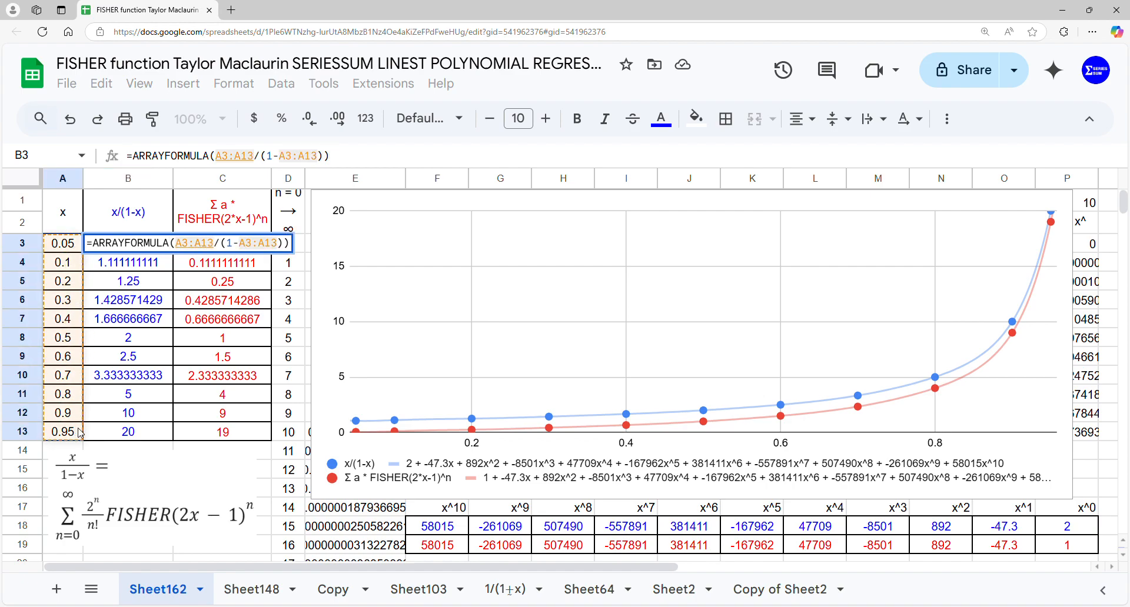
key(Return)
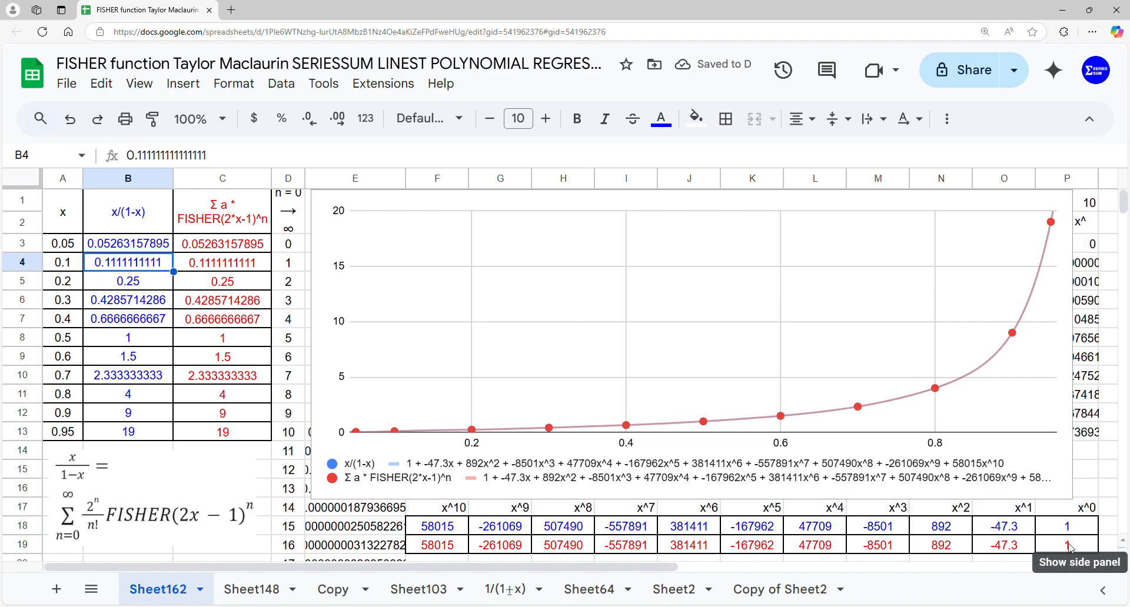
Compare the LINEST coefficients in rows 18 and 19 with the chart's trendline equations, column by column from x^0 to x^8
drag(1073, 507, 1072, 555)
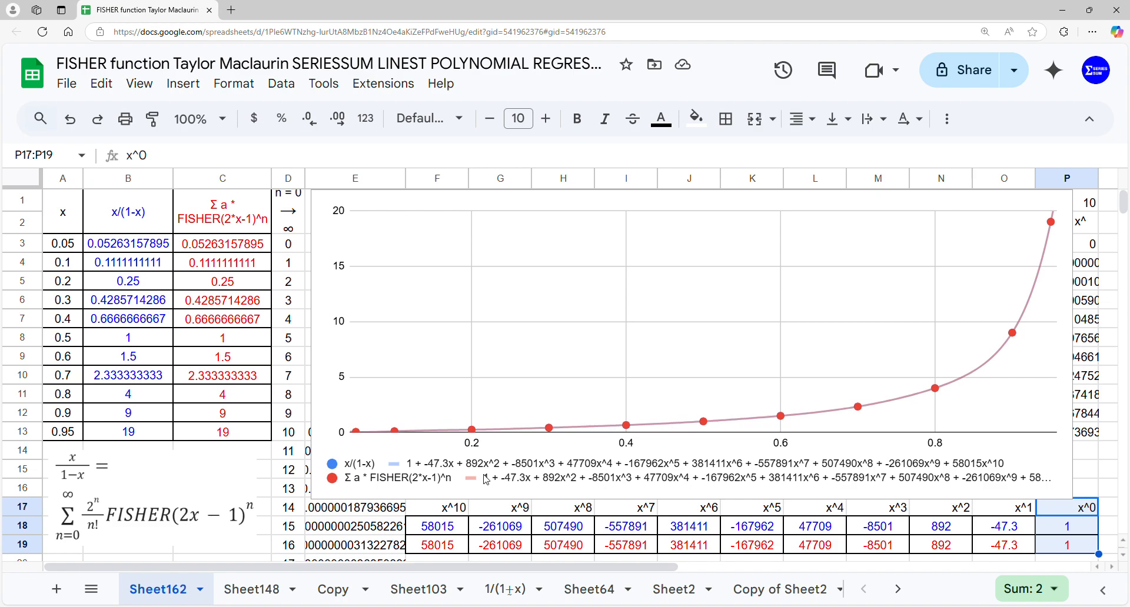
drag(1003, 507, 1004, 545)
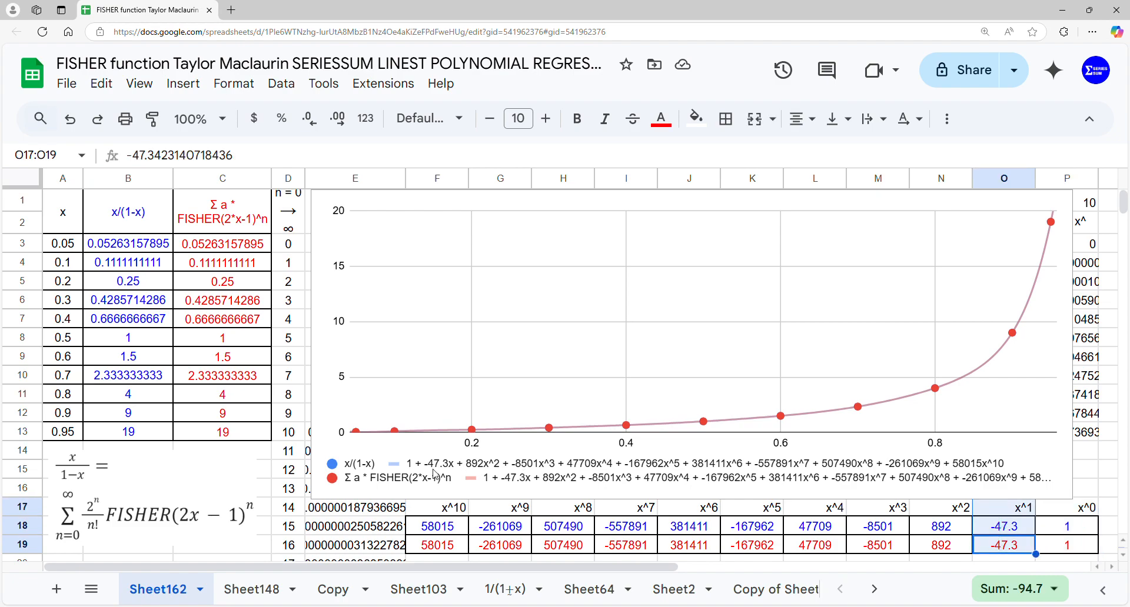
click(949, 553)
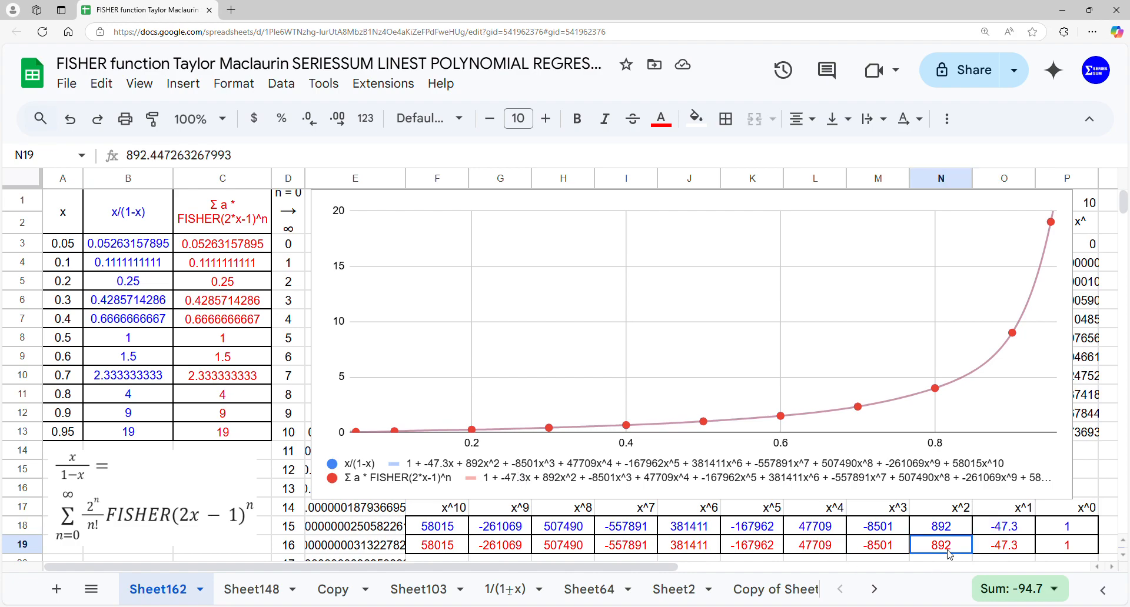
drag(950, 552, 958, 514)
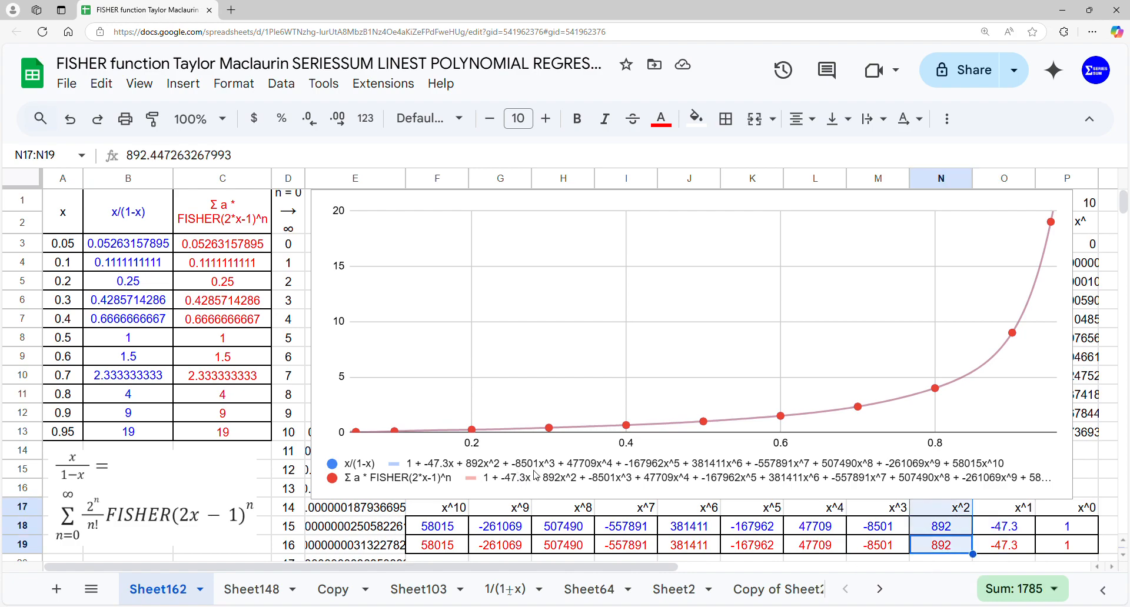
drag(880, 546, 893, 514)
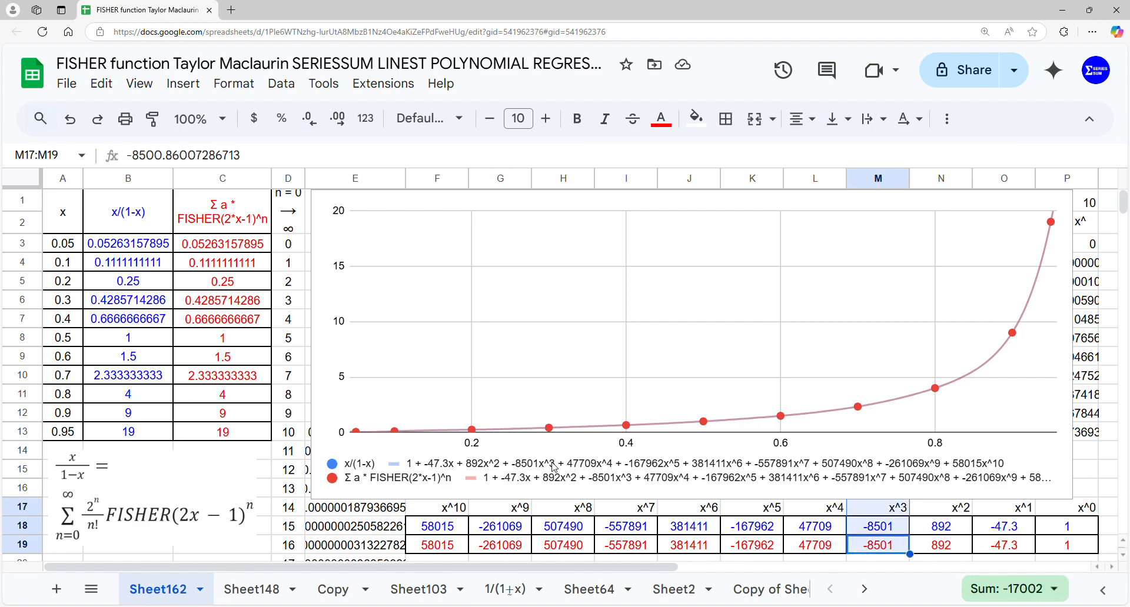
drag(817, 546, 823, 516)
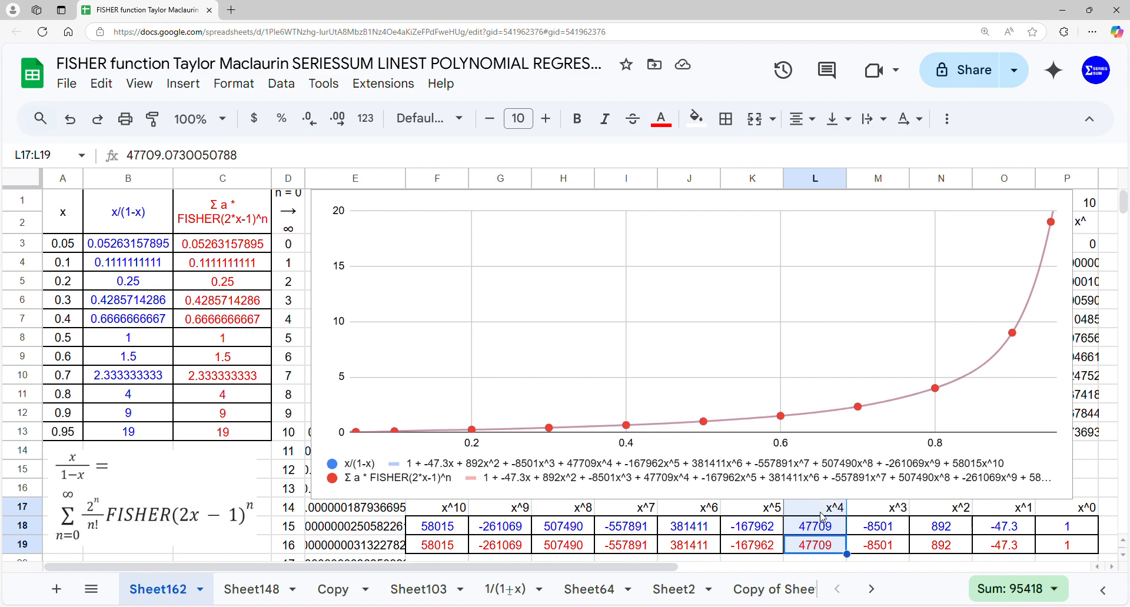
drag(753, 545, 753, 513)
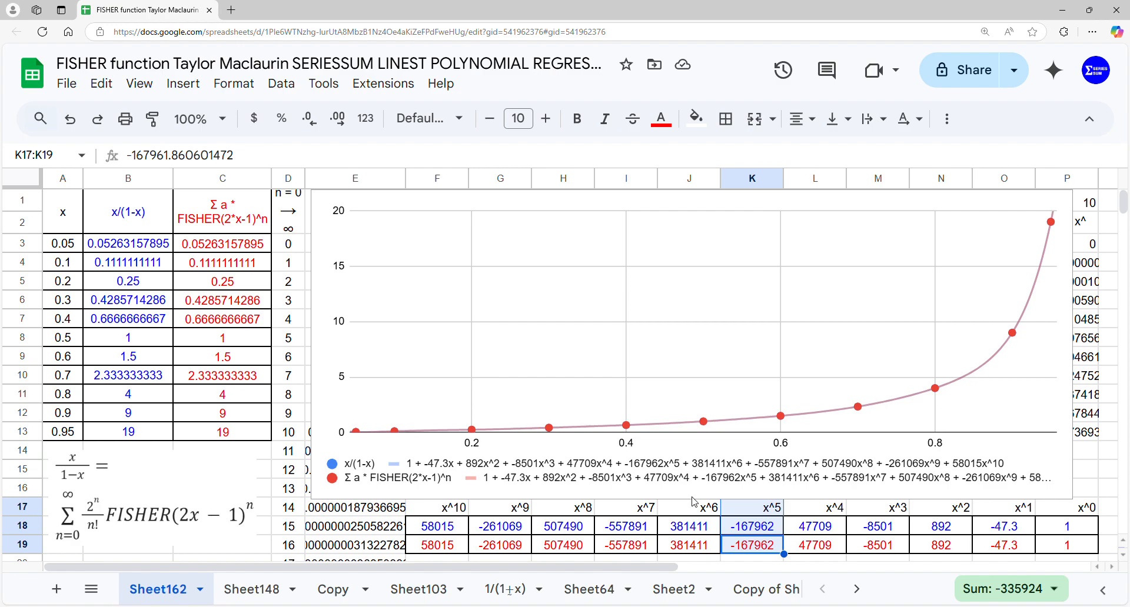
drag(687, 545, 692, 517)
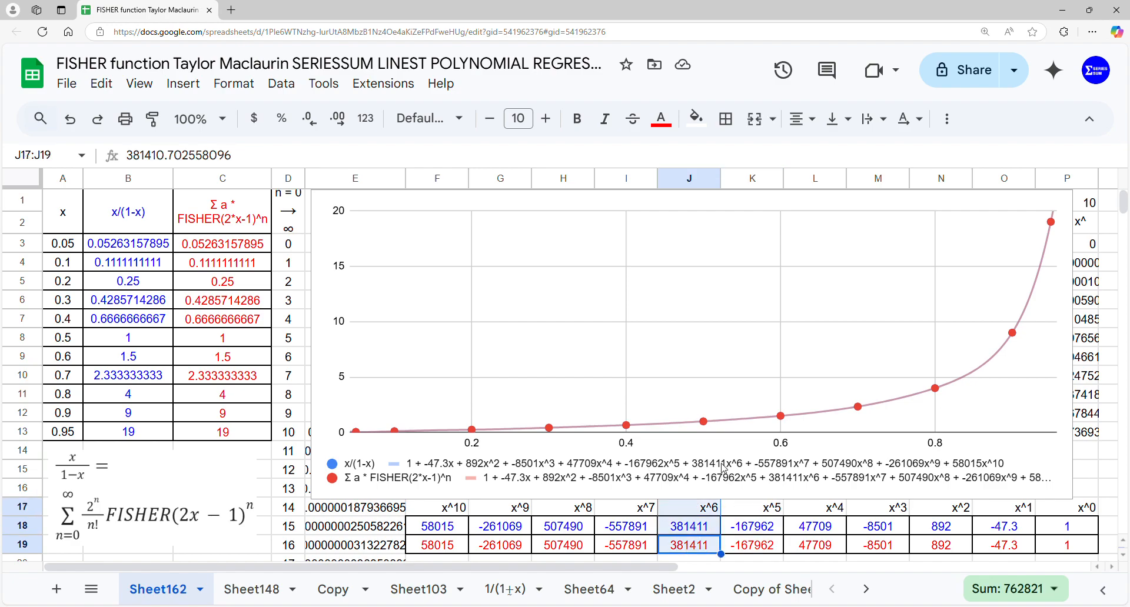
drag(654, 545, 650, 518)
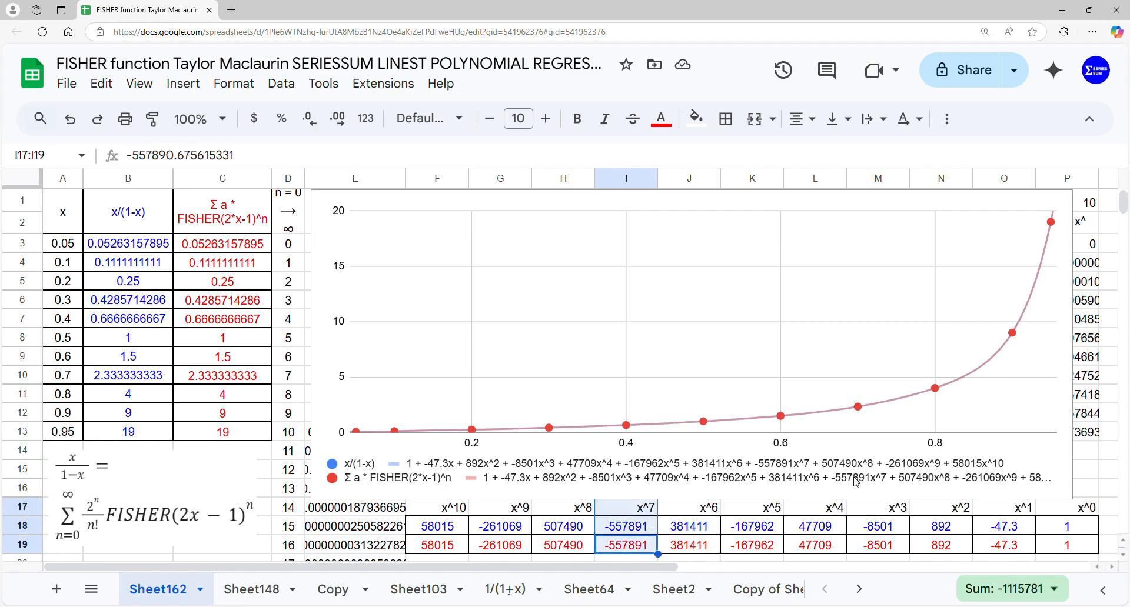
drag(572, 545, 574, 515)
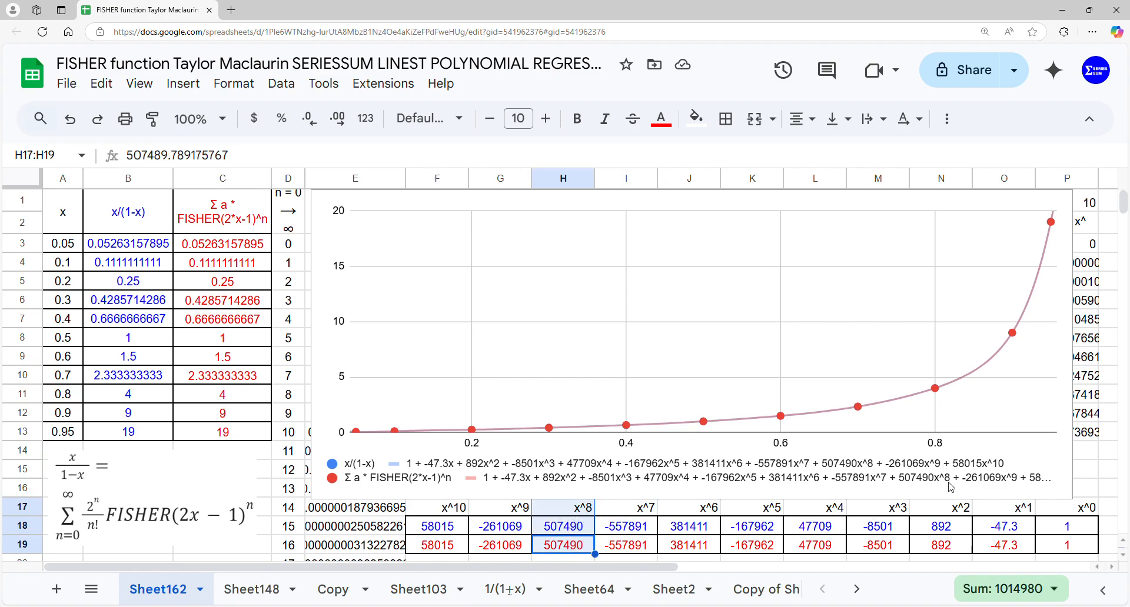
Widen the chart to just past column P and check the x^9 and x^10 coefficients against its trendline equations
click(1005, 485)
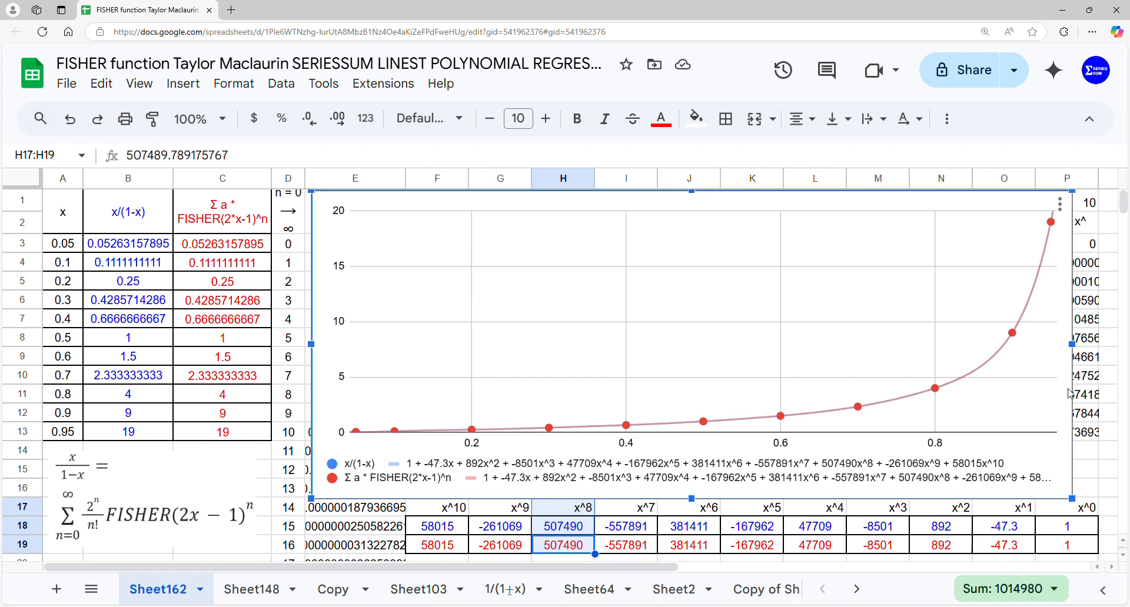
drag(1072, 345, 1112, 356)
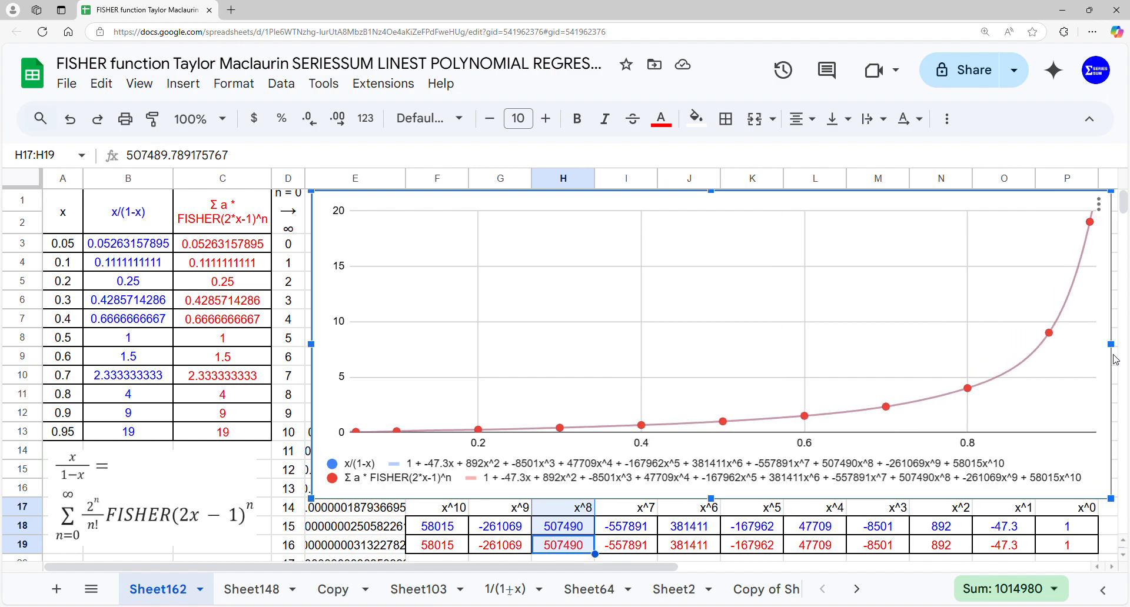
drag(518, 546, 513, 515)
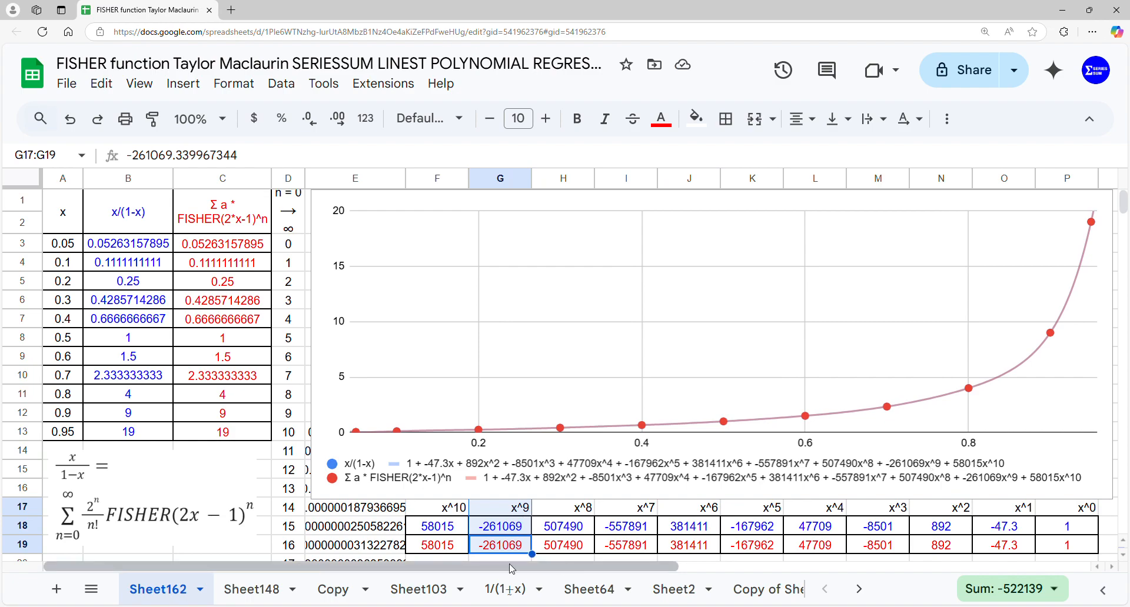
click(460, 538)
drag(460, 538, 461, 513)
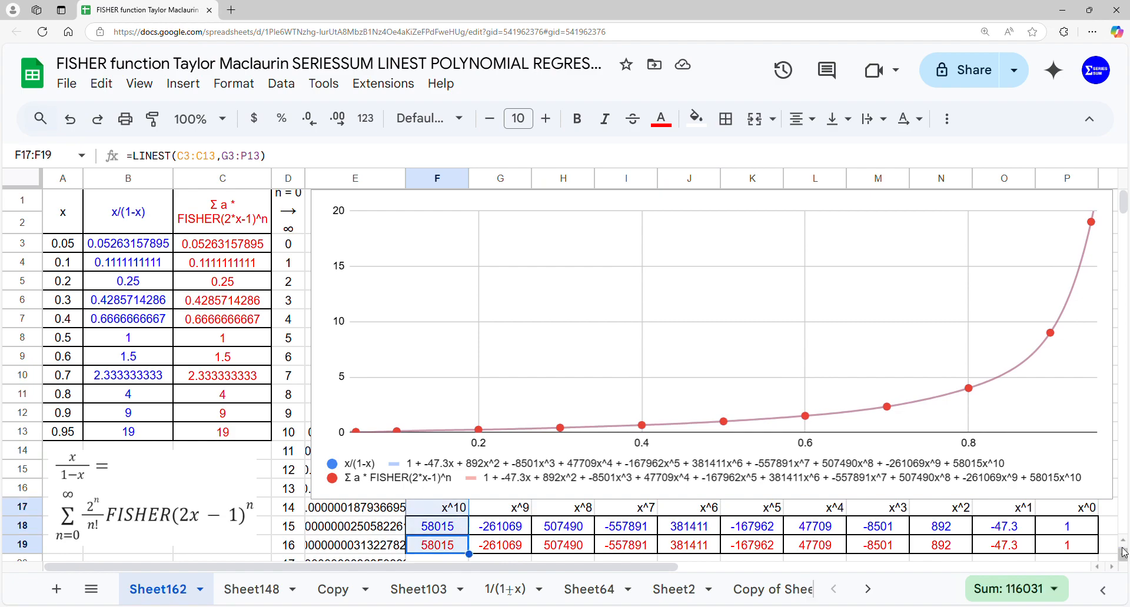